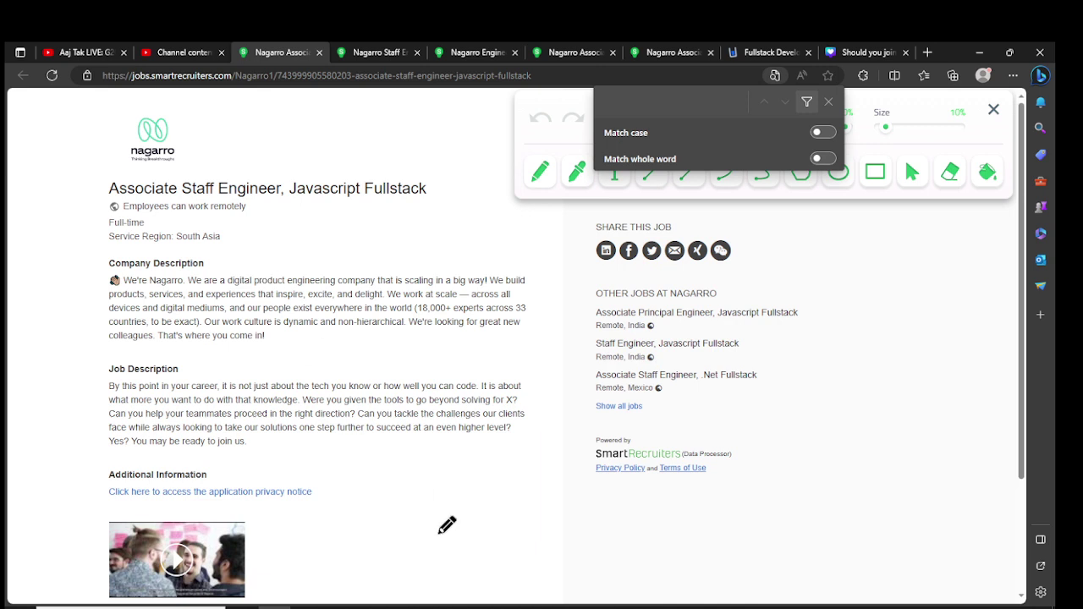
Handwrite 'WFH' and '0-2' in ink with underlines below Additional Information, closing the Find bar.
{"action": "left_click_drag", "start_coordinate": [406, 506], "coordinate": [464, 491]}
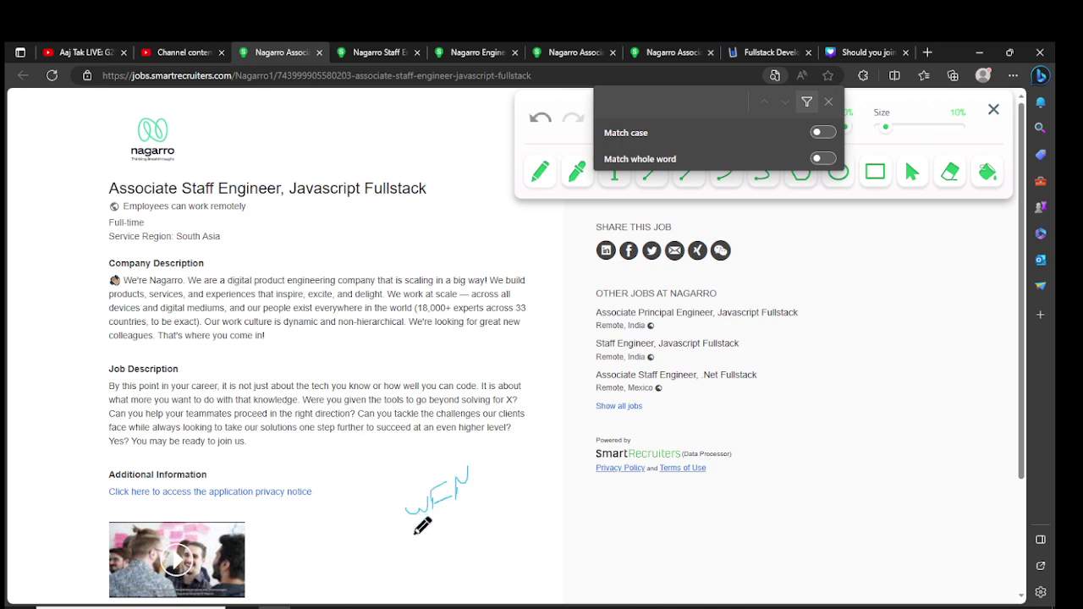
{"action": "mouse_move", "coordinate": [412, 533]}
{"action": "left_mouse_down"}
{"action": "mouse_move", "coordinate": [484, 513]}
{"action": "mouse_move", "coordinate": [525, 535]}
{"action": "left_mouse_up"}
{"action": "left_click_drag", "start_coordinate": [533, 534], "coordinate": [586, 525]}
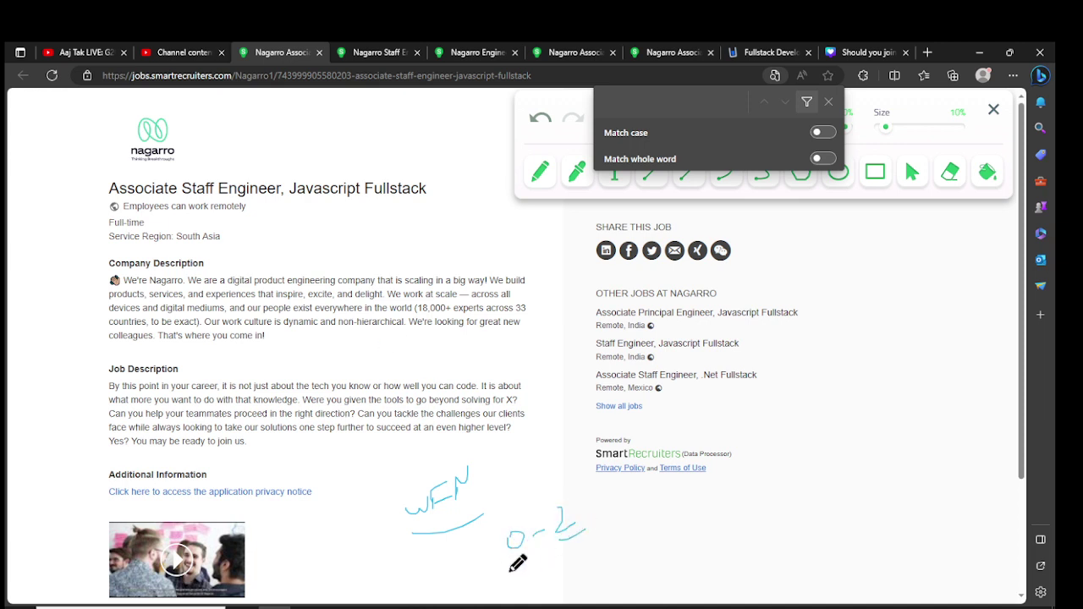
{"action": "left_click_drag", "start_coordinate": [507, 571], "coordinate": [550, 558]}
{"action": "left_click_drag", "start_coordinate": [617, 546], "coordinate": [624, 543]}
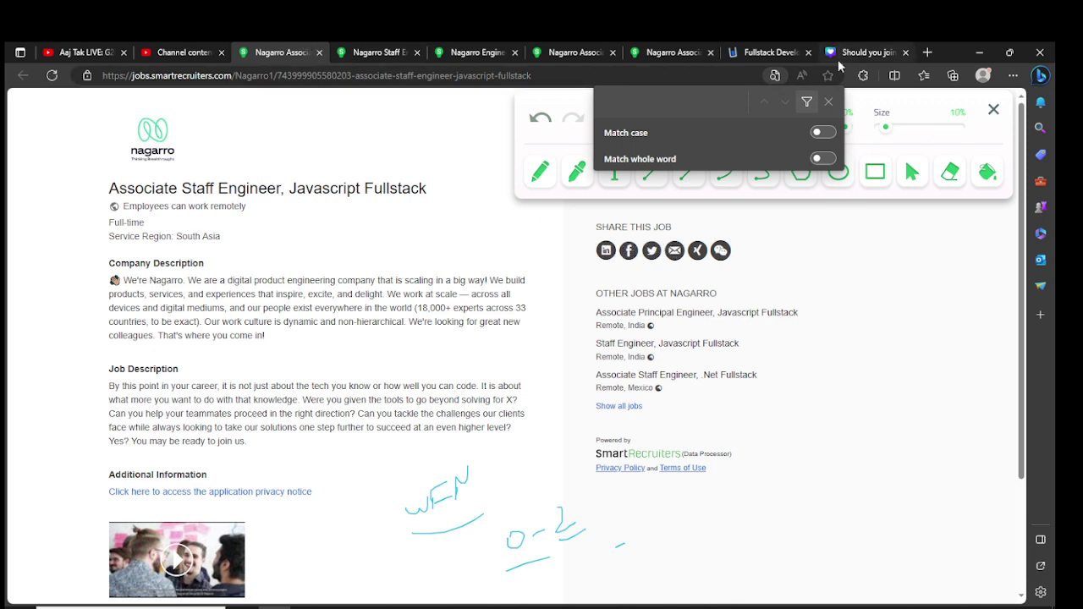
{"action": "left_click", "coordinate": [828, 101]}
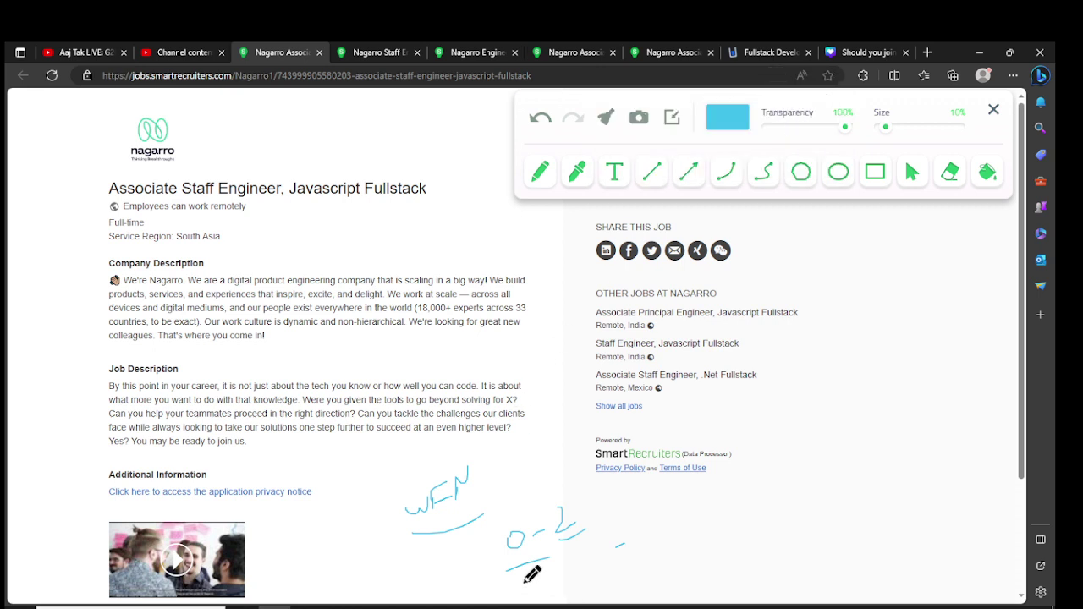
{"action": "left_click_drag", "start_coordinate": [525, 581], "coordinate": [551, 563]}
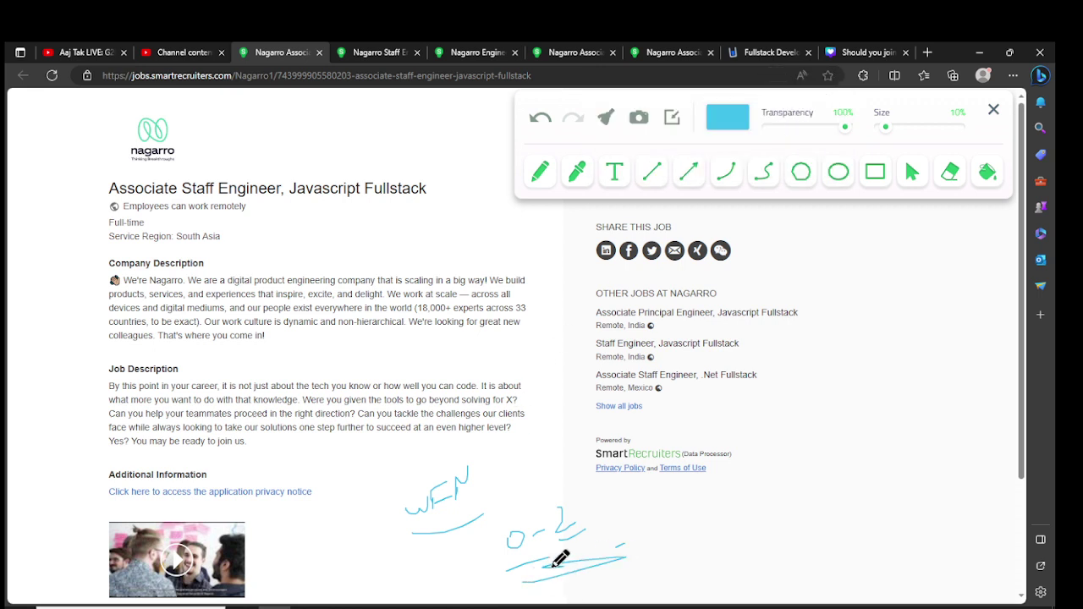
Clear the ink notes and look over the Javascript Fullstack job title.
{"action": "left_click", "coordinate": [993, 111]}
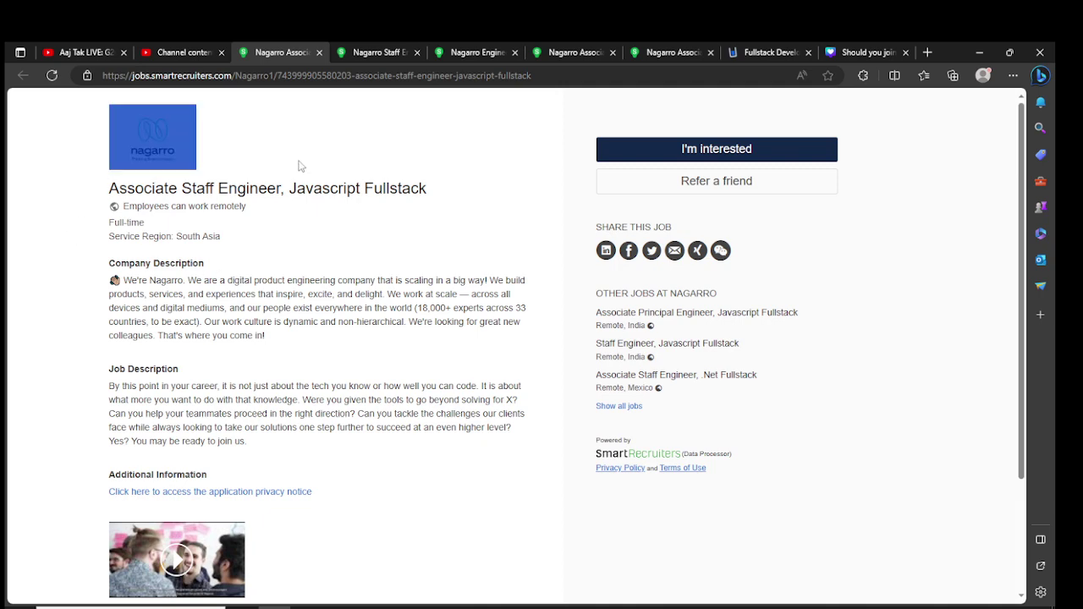
{"action": "left_click_drag", "start_coordinate": [282, 188], "coordinate": [438, 183]}
{"action": "left_click", "coordinate": [331, 259]}
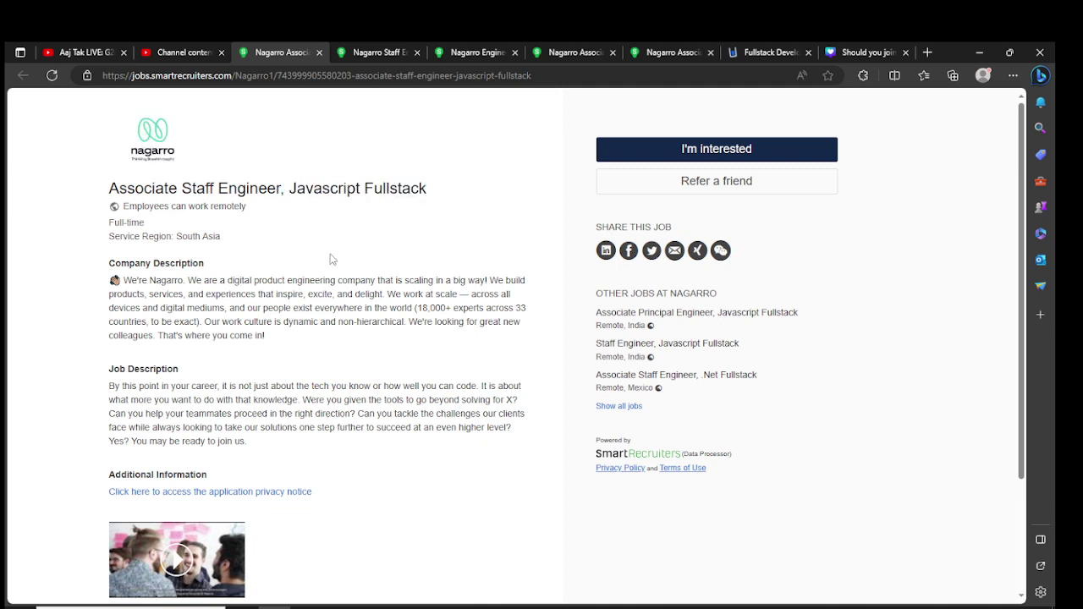
{"action": "scroll", "coordinate": [332, 259], "scroll_direction": "down", "scroll_amount": 3}
{"action": "scroll", "coordinate": [332, 259], "scroll_direction": "up", "scroll_amount": 3}
Start applying to Associate Staff Engineer, Javascript Fullstack via I'm interested.
{"action": "left_click", "coordinate": [685, 148]}
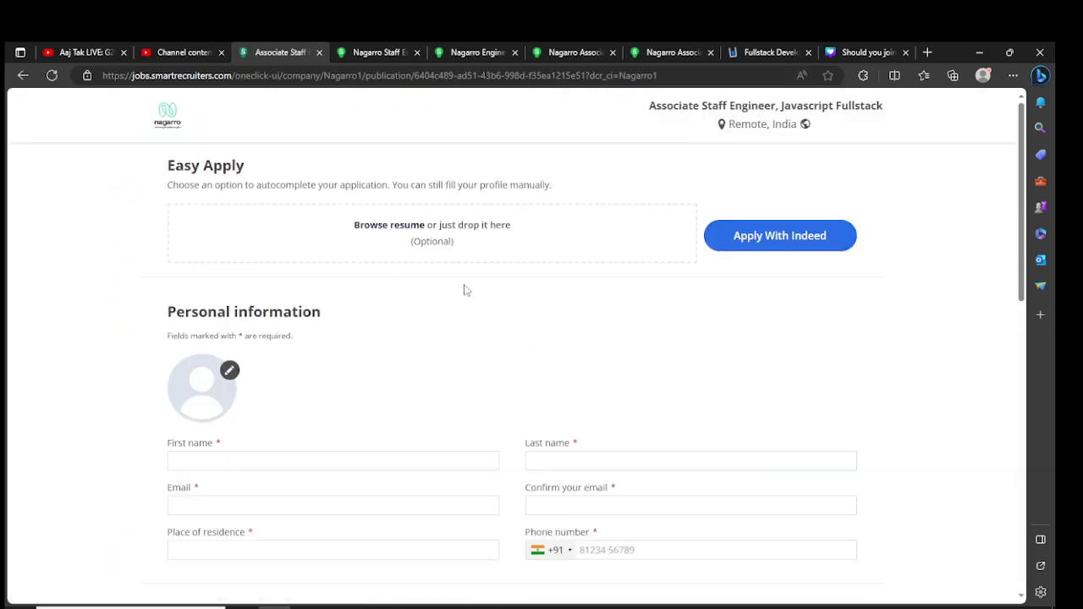
{"action": "scroll", "coordinate": [464, 290], "scroll_direction": "down", "scroll_amount": 2}
{"action": "scroll", "coordinate": [251, 299], "scroll_direction": "up", "scroll_amount": 2}
Upload the CV file from Downloads as the resume.
{"action": "left_click", "coordinate": [394, 224]}
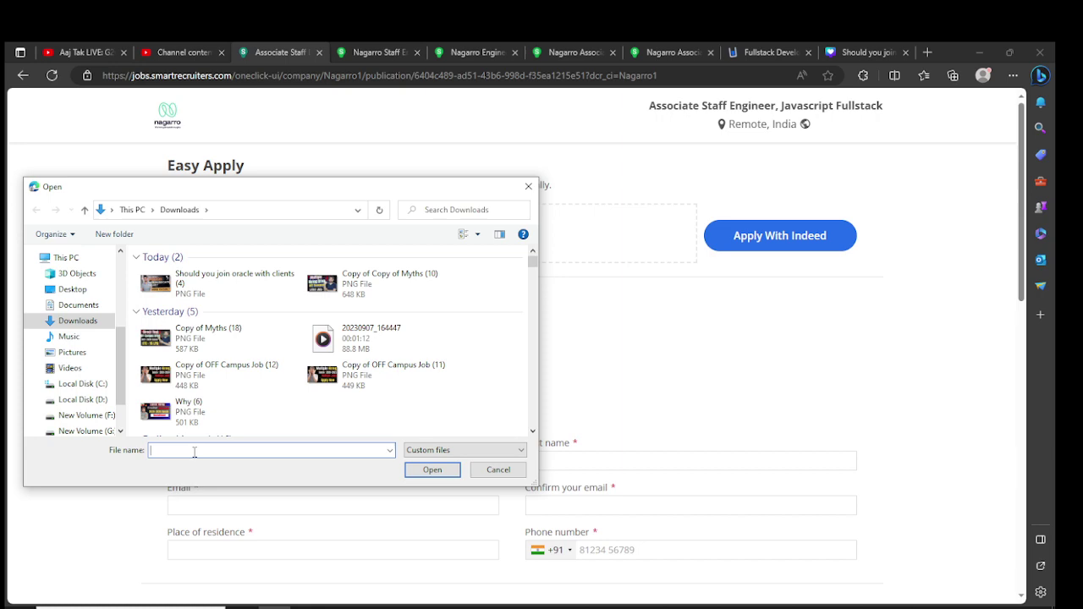
{"action": "type", "text": "dee"}
{"action": "left_click", "coordinate": [207, 475]}
{"action": "left_click", "coordinate": [441, 471]}
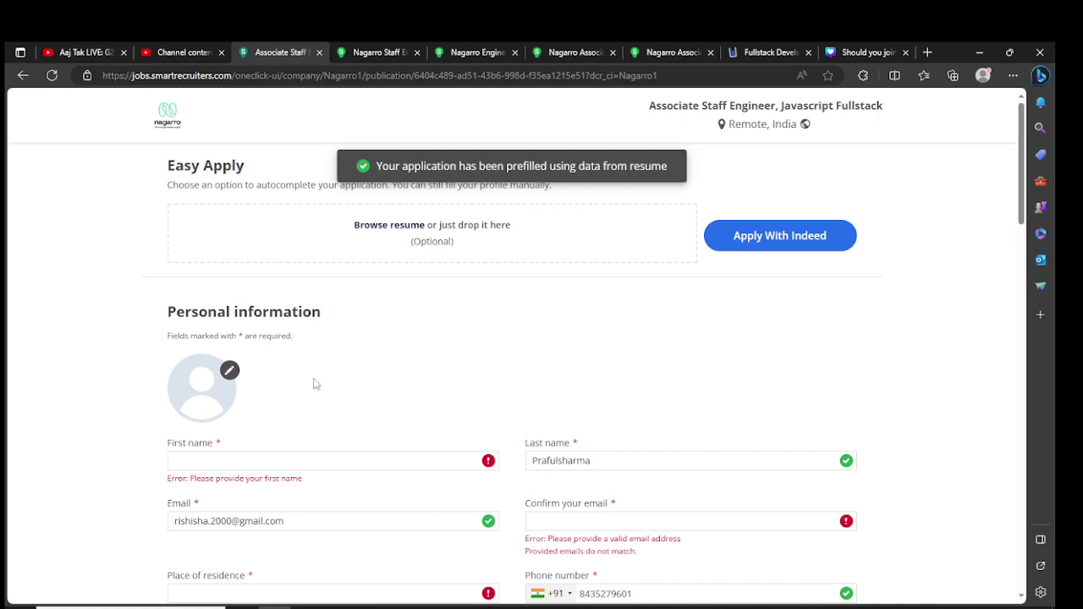
Autofill first name from saved details and set residence to Delhi, India.
{"action": "scroll", "coordinate": [312, 382], "scroll_direction": "down", "scroll_amount": 1}
{"action": "left_click", "coordinate": [286, 382]}
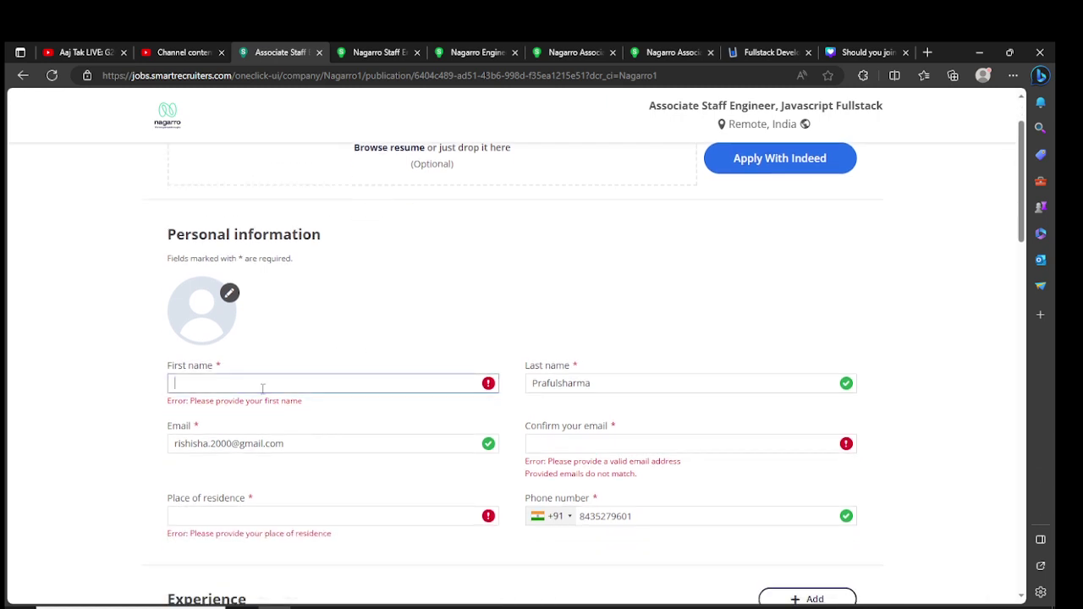
{"action": "type", "text": "Praful"}
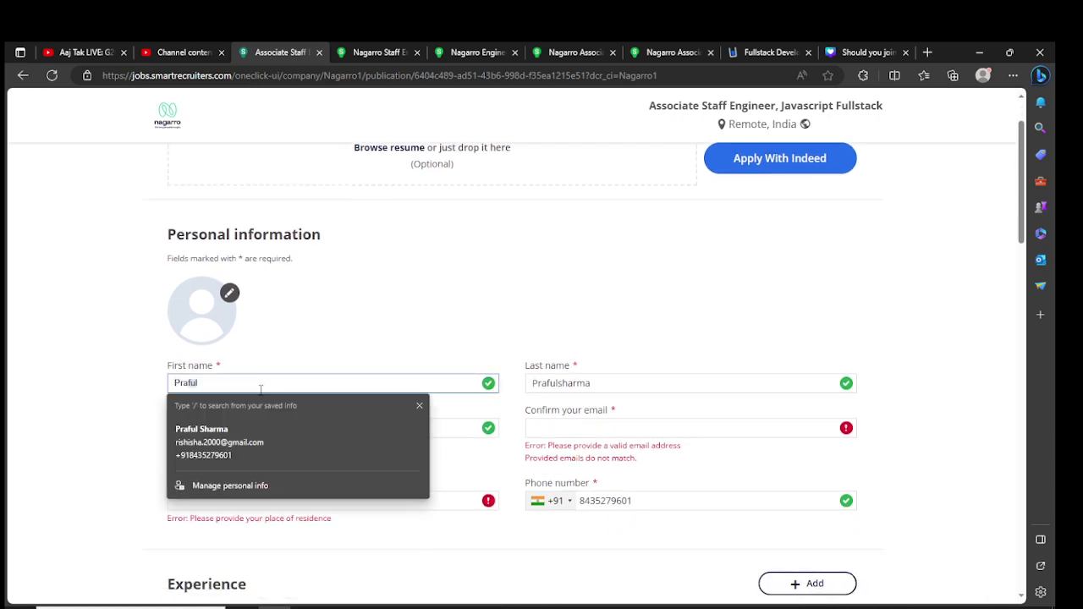
{"action": "left_click", "coordinate": [285, 448]}
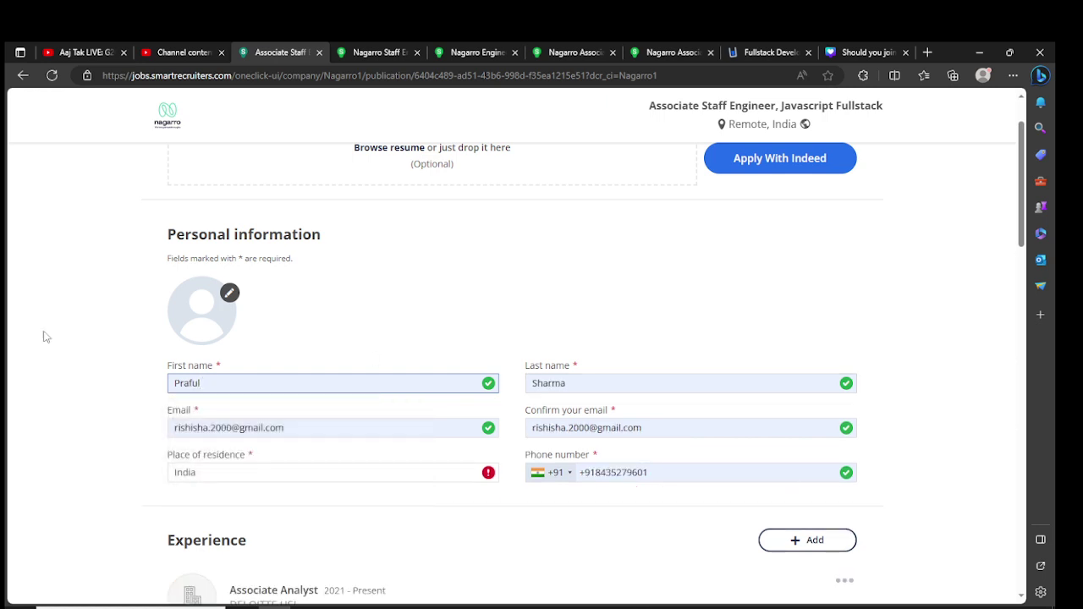
{"action": "double_click", "coordinate": [352, 471]}
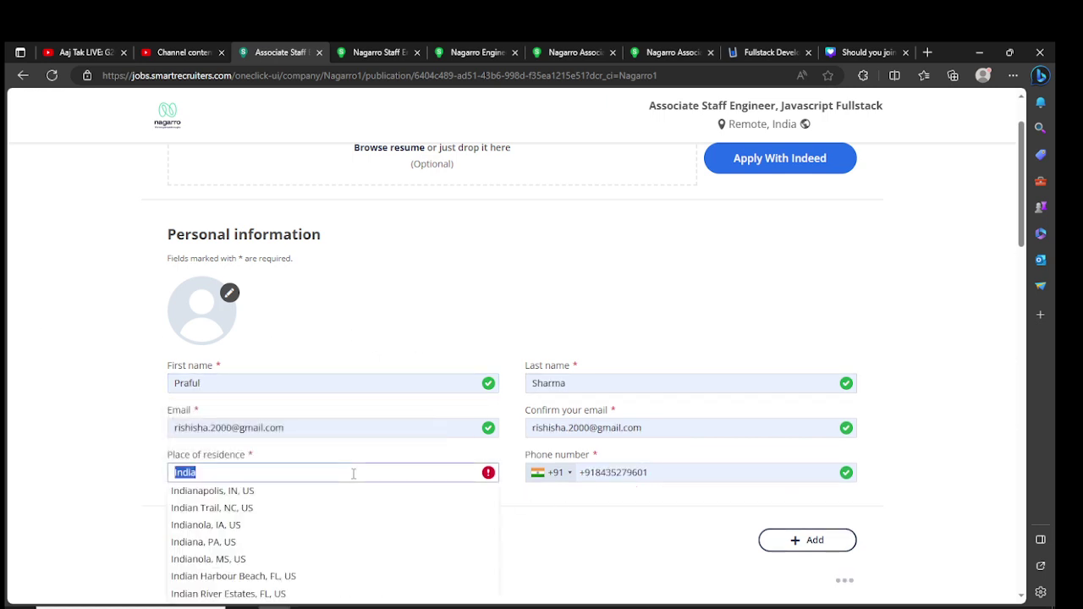
{"action": "type", "text": "delhi"}
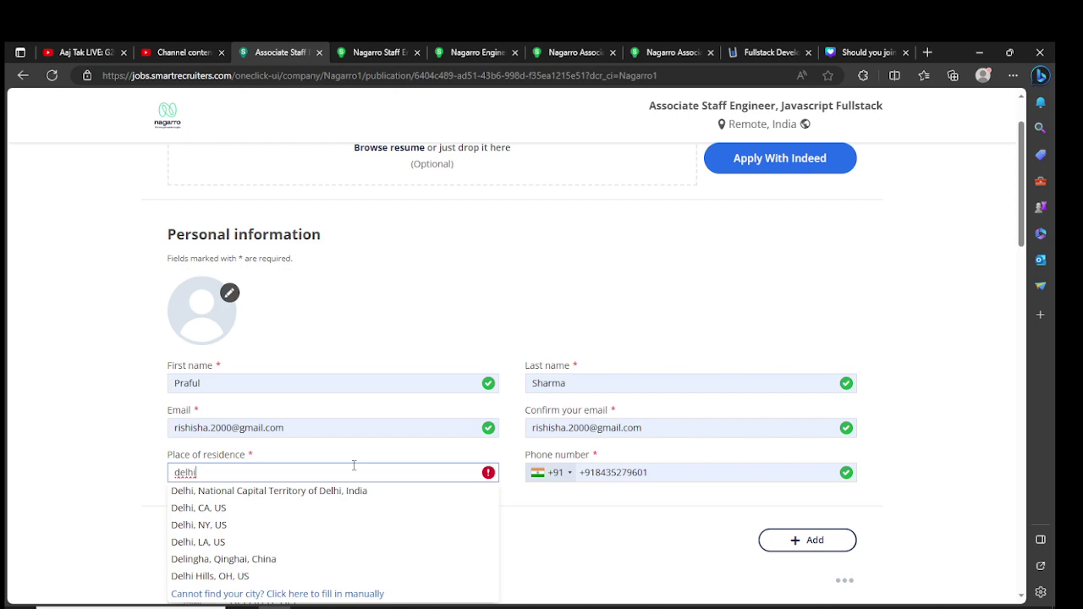
{"action": "left_click", "coordinate": [320, 492]}
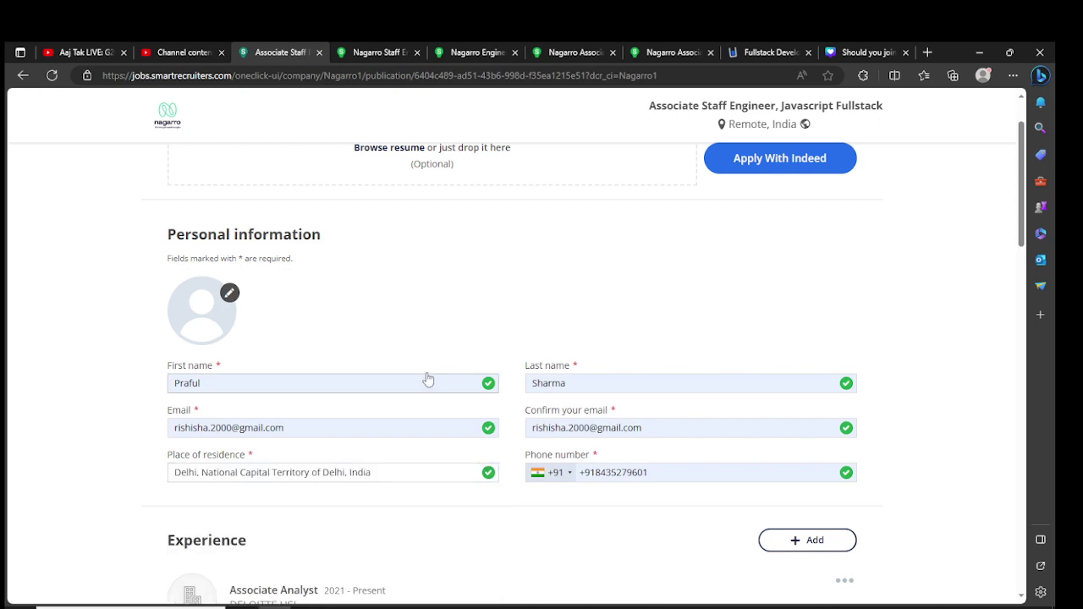
Cancel the KEEPER APP | Web Development edit and delete that experience entry.
{"action": "scroll", "coordinate": [363, 266], "scroll_direction": "down", "scroll_amount": 2}
{"action": "scroll", "coordinate": [464, 291], "scroll_direction": "down", "scroll_amount": 3}
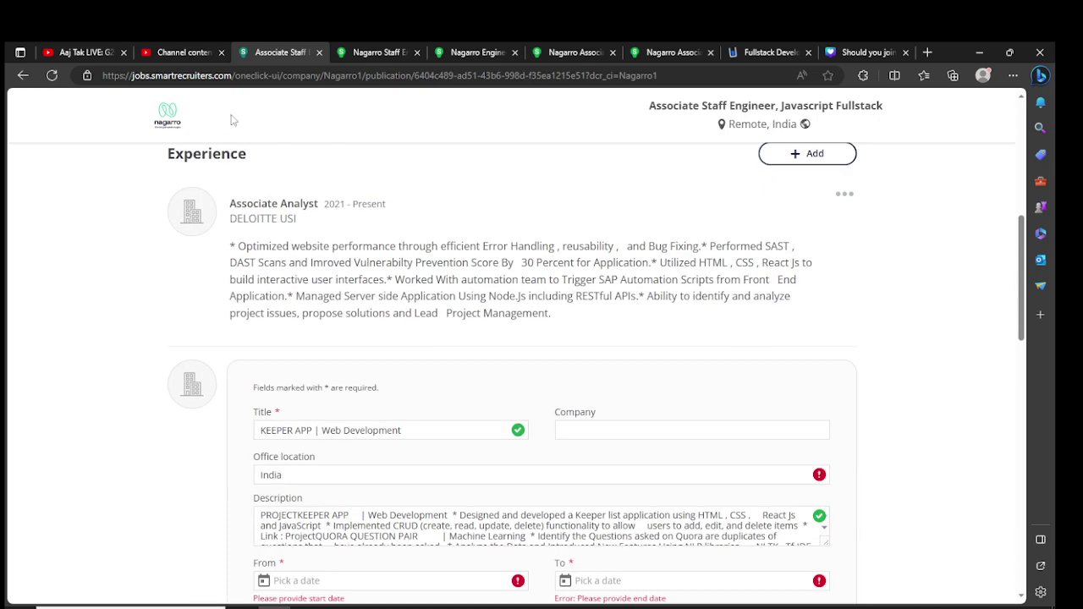
{"action": "scroll", "coordinate": [536, 332], "scroll_direction": "up", "scroll_amount": 2}
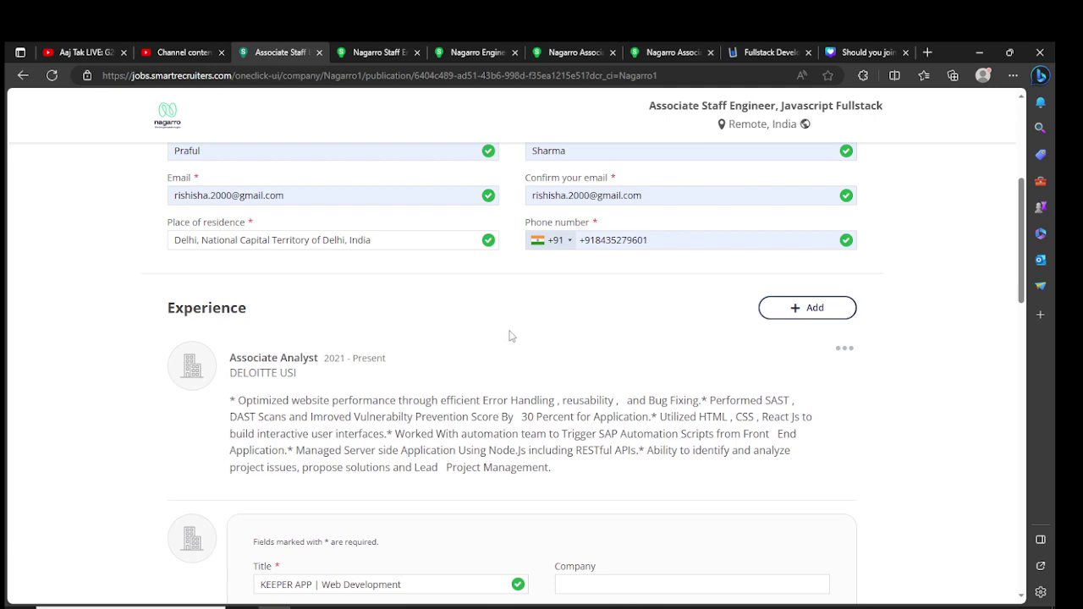
{"action": "scroll", "coordinate": [558, 338], "scroll_direction": "down", "scroll_amount": 2}
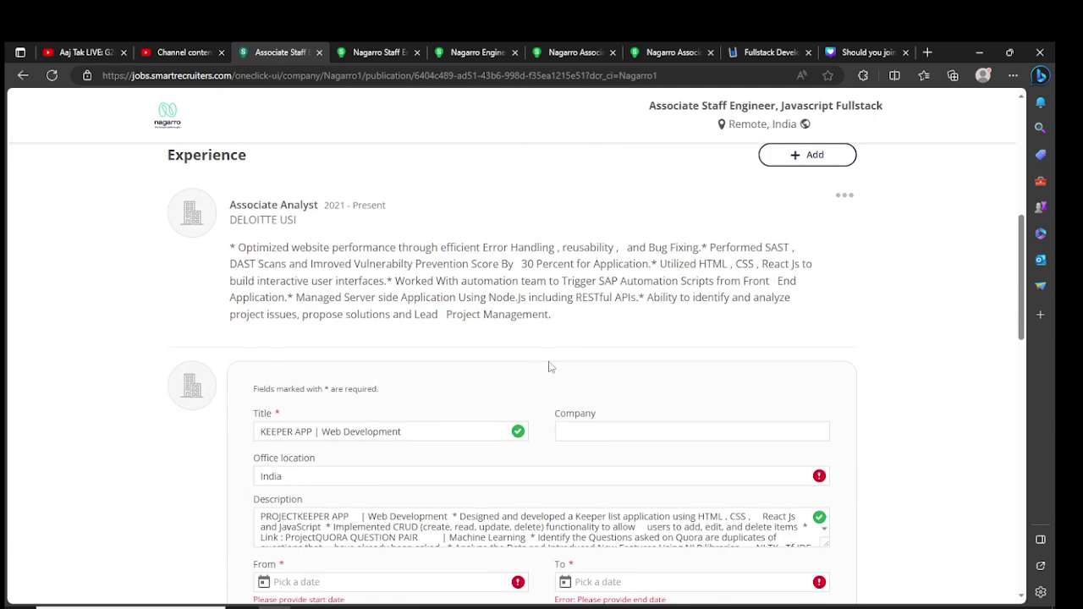
{"action": "scroll", "coordinate": [634, 373], "scroll_direction": "down", "scroll_amount": 1}
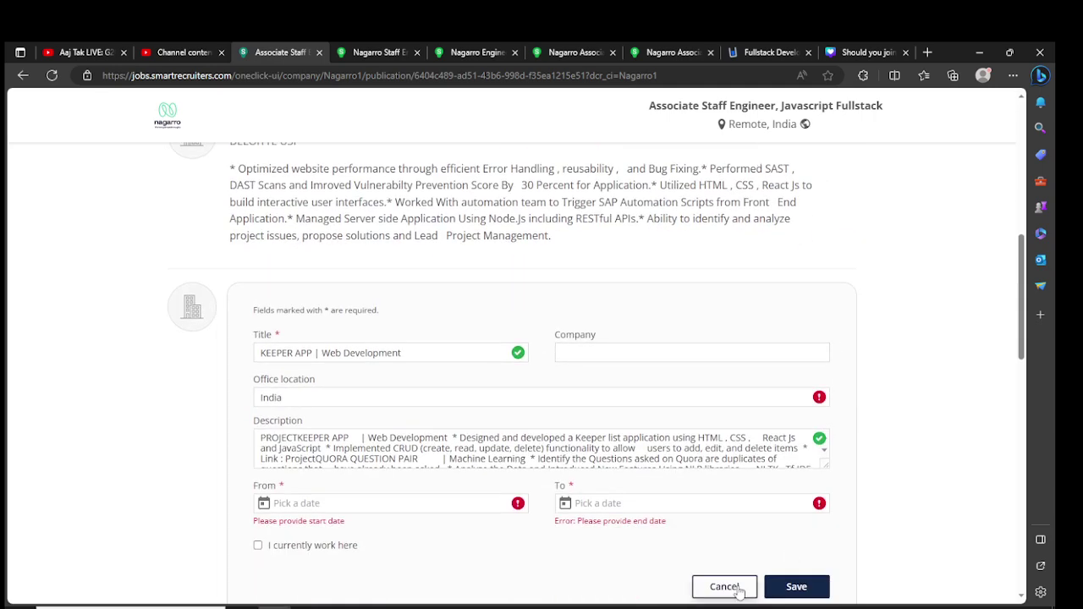
{"action": "left_click", "coordinate": [733, 587]}
{"action": "left_click", "coordinate": [846, 289]}
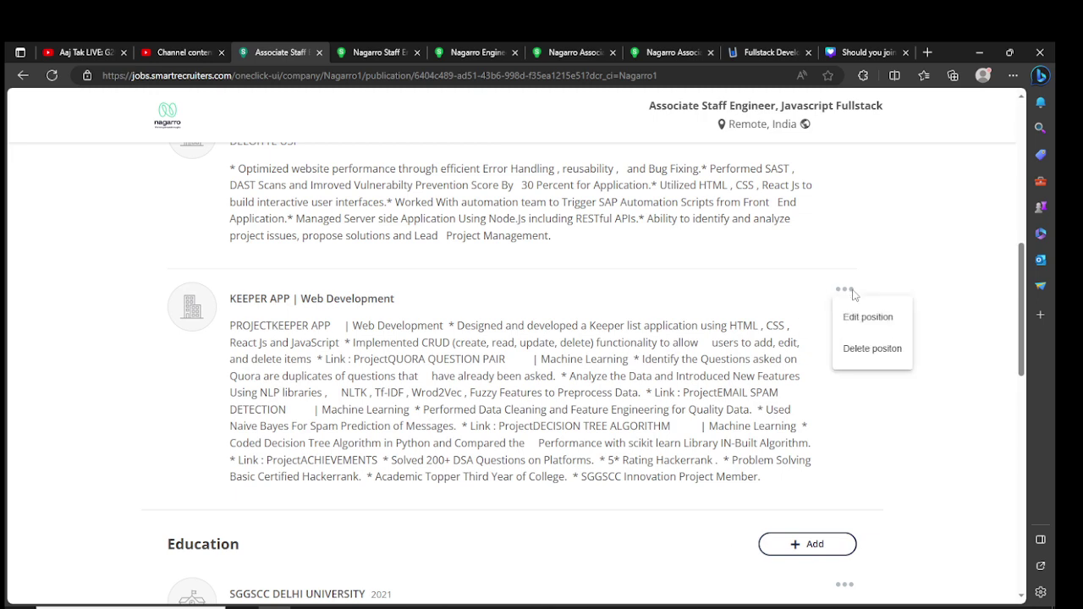
{"action": "left_click", "coordinate": [854, 349]}
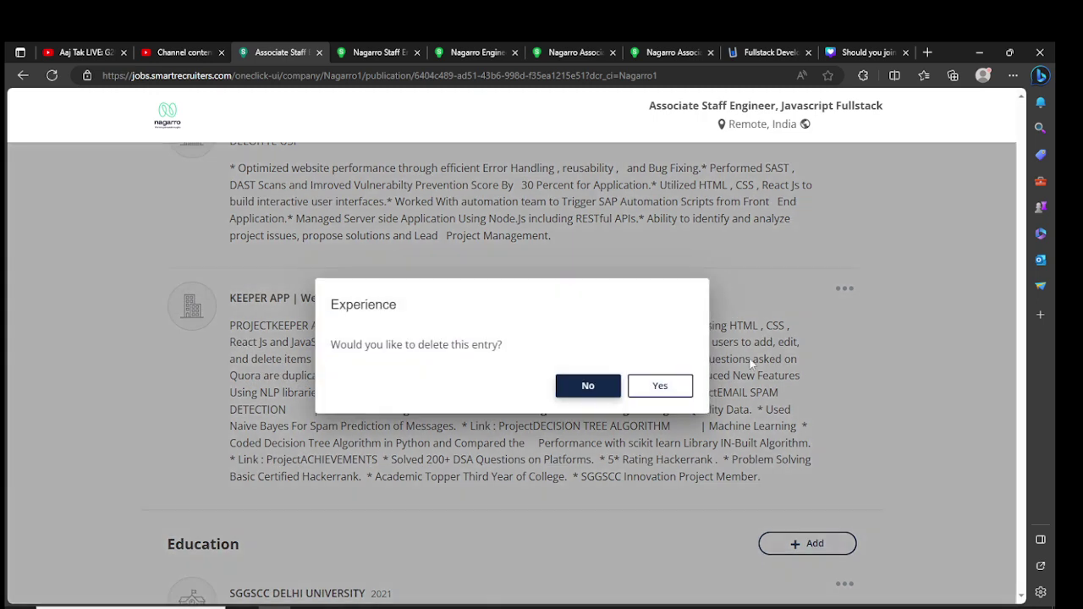
{"action": "left_click", "coordinate": [660, 386]}
{"action": "scroll", "coordinate": [761, 355], "scroll_direction": "up", "scroll_amount": 3}
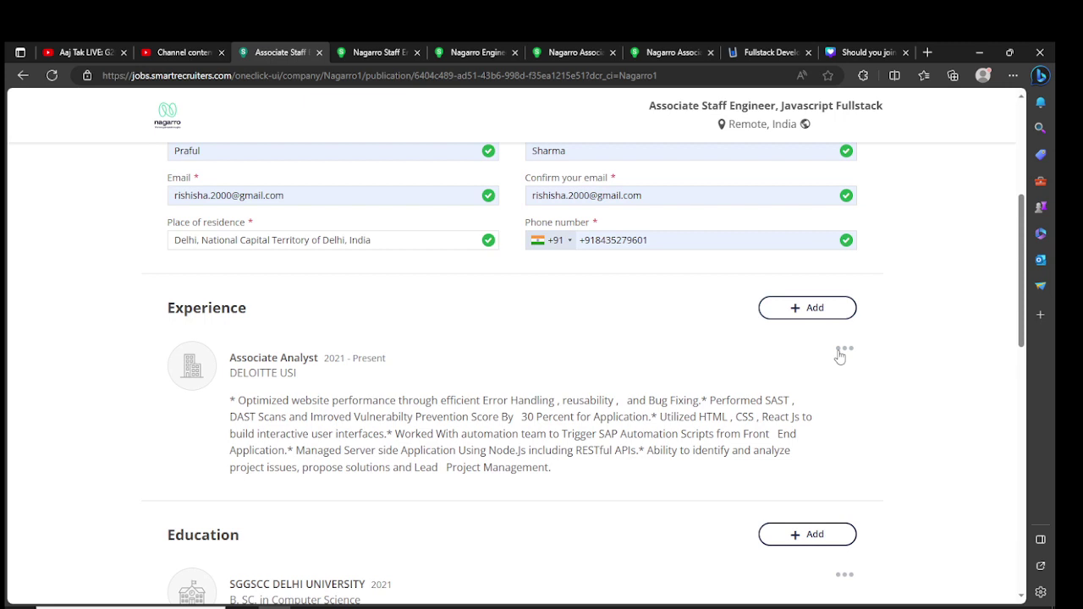
Edit the Deloitte Associate Analyst job: uncheck current, end date July 2023, save.
{"action": "left_click", "coordinate": [843, 349]}
{"action": "left_click", "coordinate": [867, 377]}
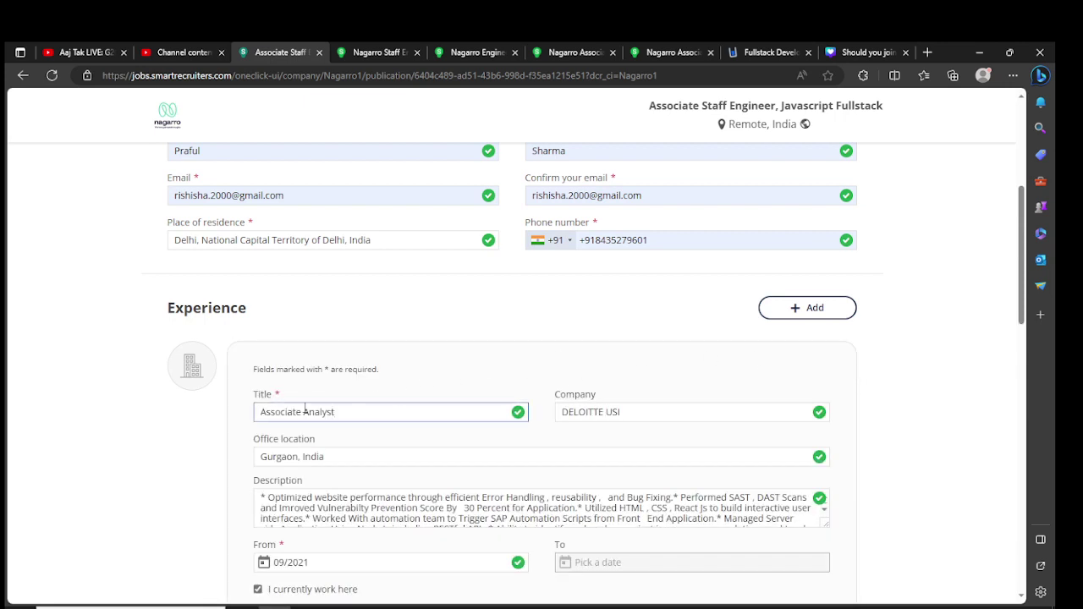
{"action": "scroll", "coordinate": [795, 361], "scroll_direction": "down", "scroll_amount": 1}
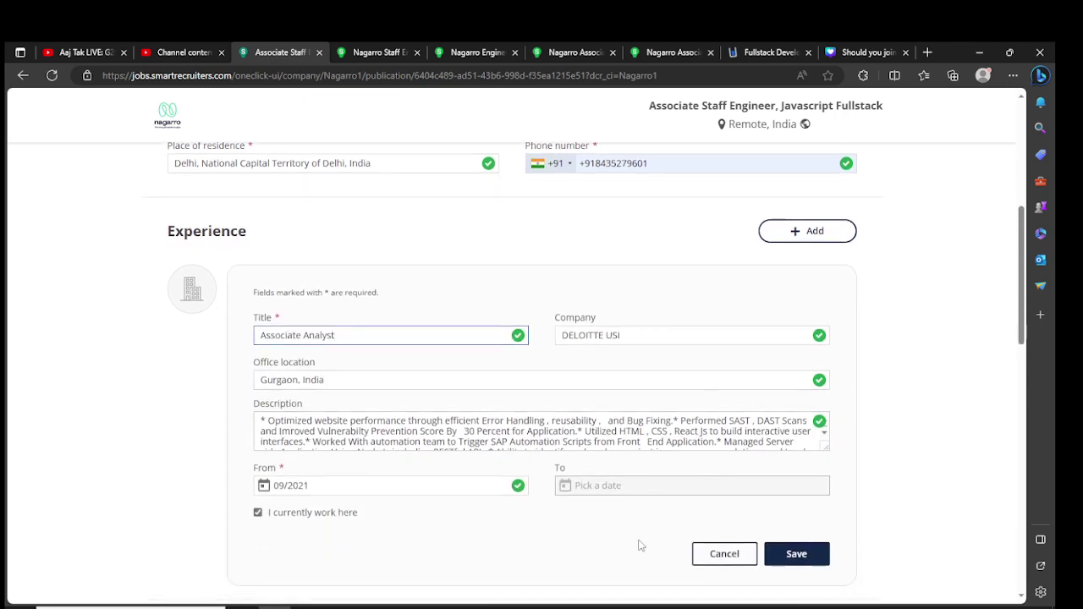
{"action": "left_click", "coordinate": [258, 512]}
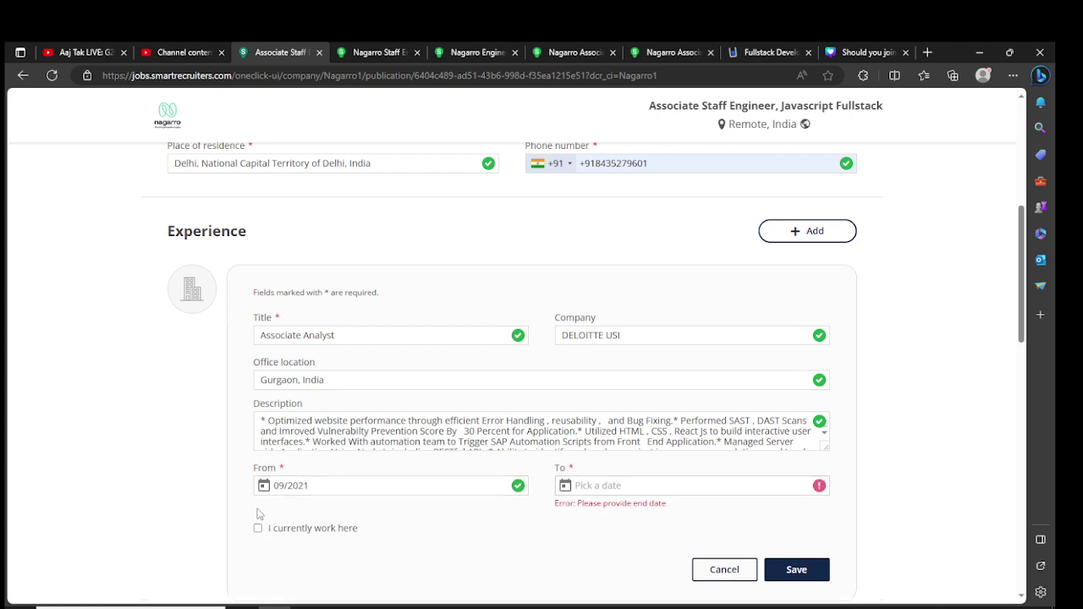
{"action": "left_click", "coordinate": [566, 490]}
{"action": "left_click", "coordinate": [673, 418]}
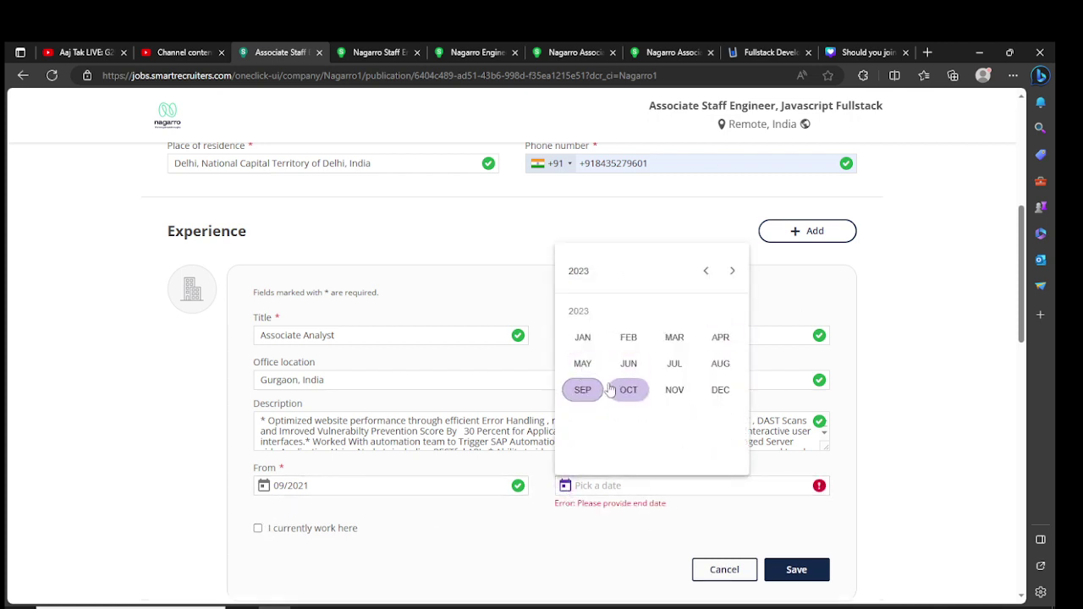
{"action": "left_click", "coordinate": [674, 363]}
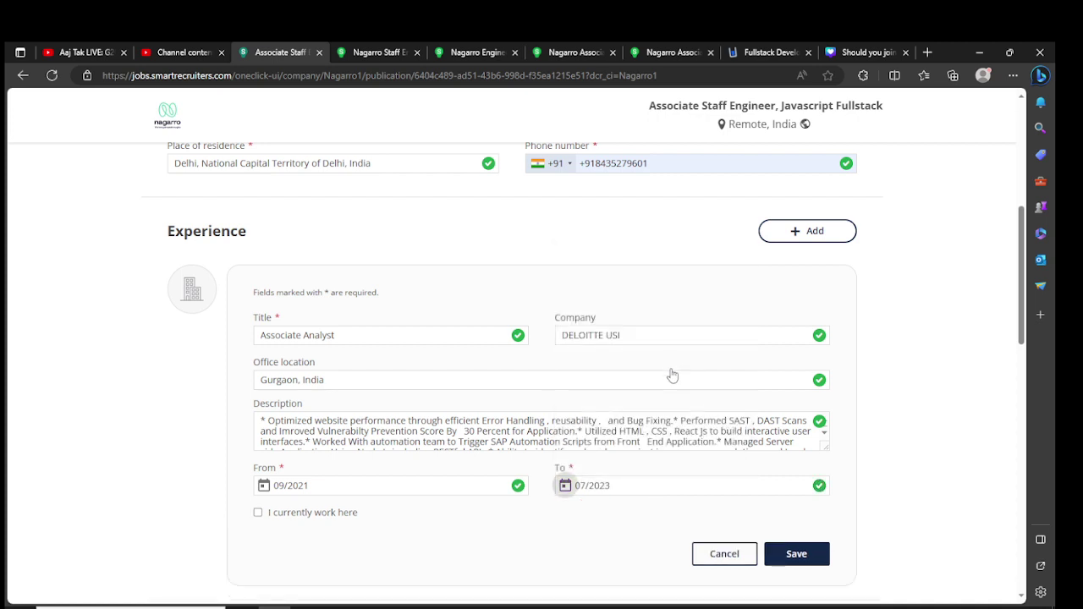
{"action": "left_click", "coordinate": [825, 554]}
{"action": "scroll", "coordinate": [449, 254], "scroll_direction": "down", "scroll_amount": 1}
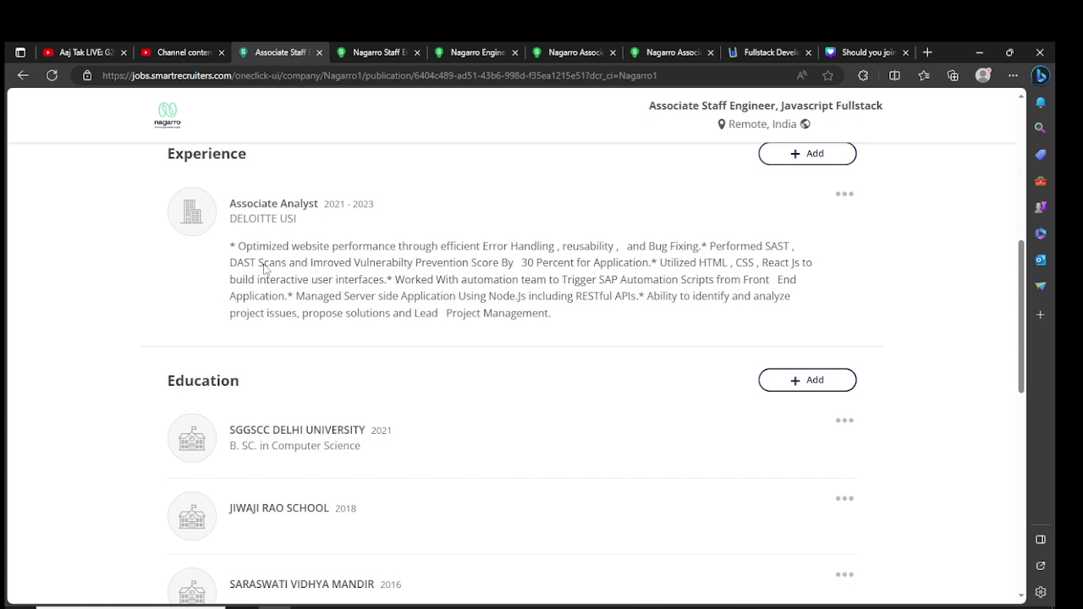
{"action": "scroll", "coordinate": [718, 347], "scroll_direction": "up", "scroll_amount": 1}
{"action": "scroll", "coordinate": [304, 448], "scroll_direction": "down", "scroll_amount": 1}
{"action": "scroll", "coordinate": [414, 389], "scroll_direction": "down", "scroll_amount": 2}
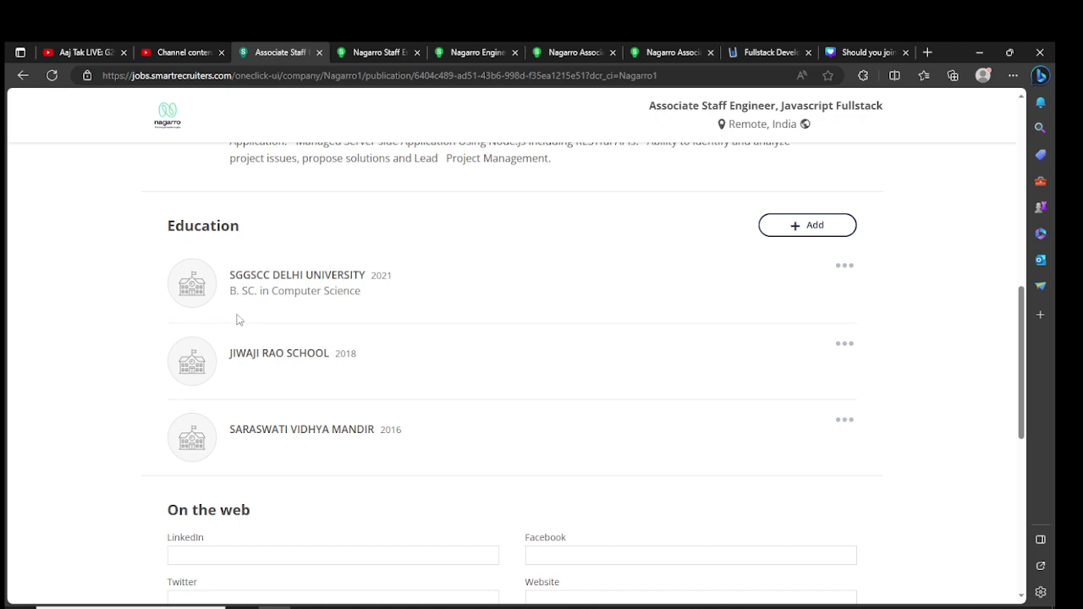
{"action": "scroll", "coordinate": [288, 304], "scroll_direction": "down", "scroll_amount": 3}
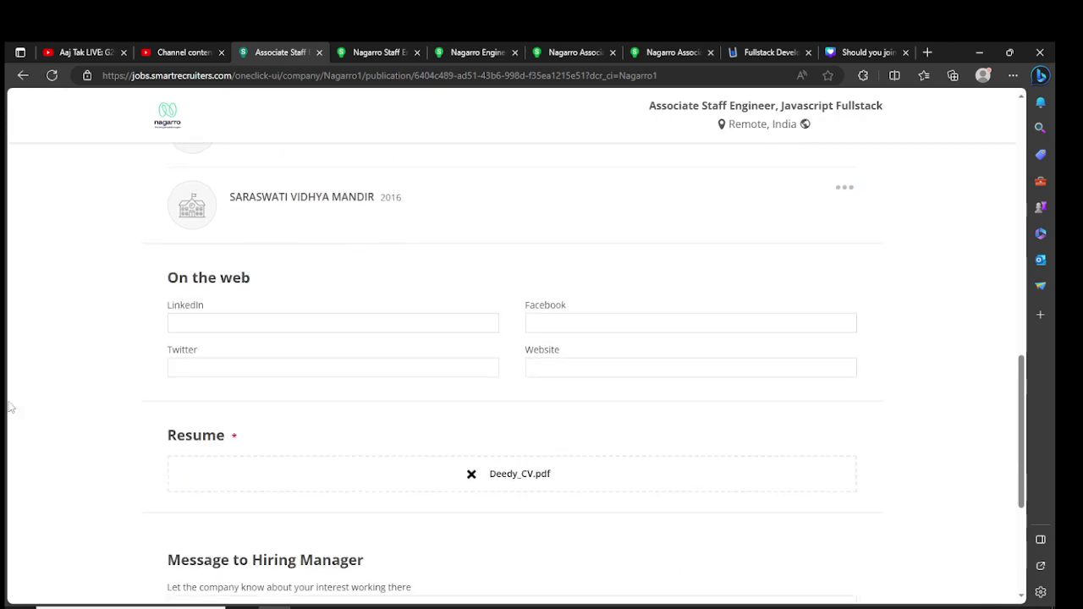
{"action": "scroll", "coordinate": [229, 327], "scroll_direction": "down", "scroll_amount": 2}
{"action": "scroll", "coordinate": [254, 229], "scroll_direction": "up", "scroll_amount": 1}
{"action": "scroll", "coordinate": [278, 262], "scroll_direction": "down", "scroll_amount": 3}
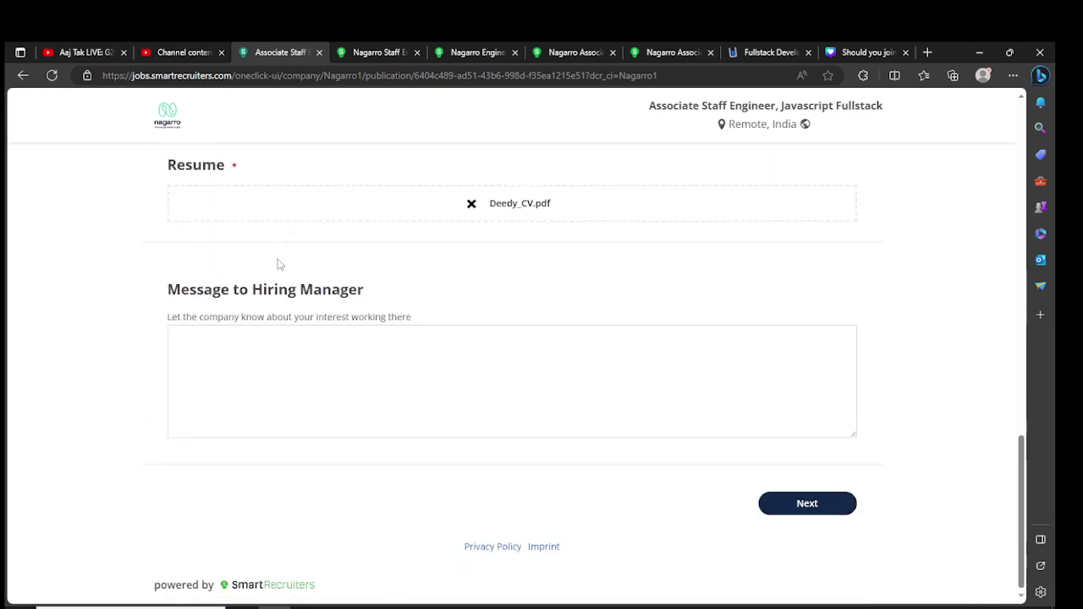
Answer 0 days lead time, 9 LPA salary and Yes to remote, then submit.
{"action": "left_click", "coordinate": [804, 507]}
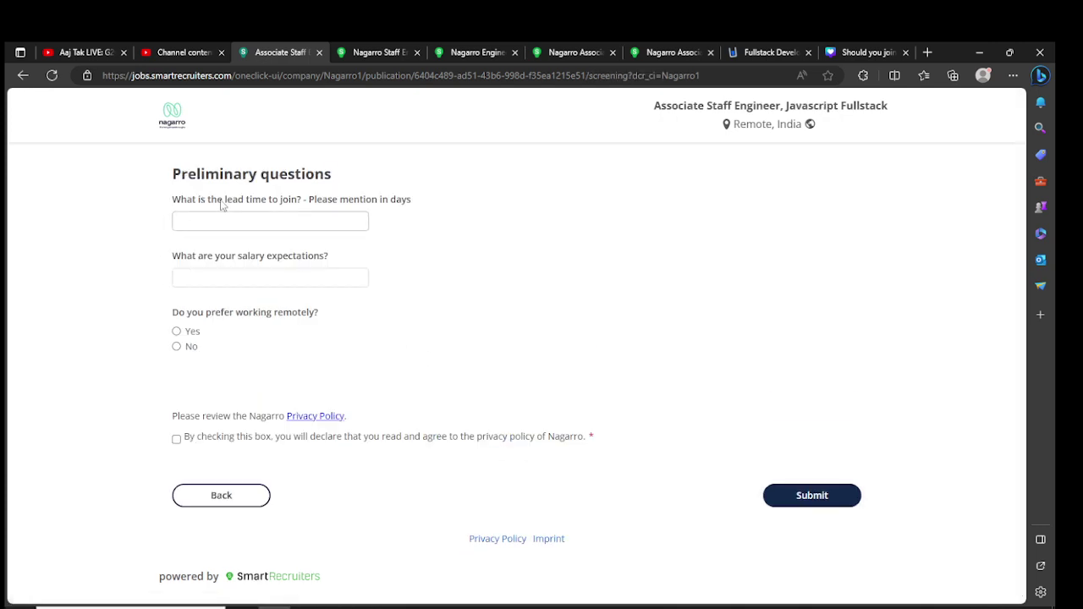
{"action": "left_click", "coordinate": [268, 218]}
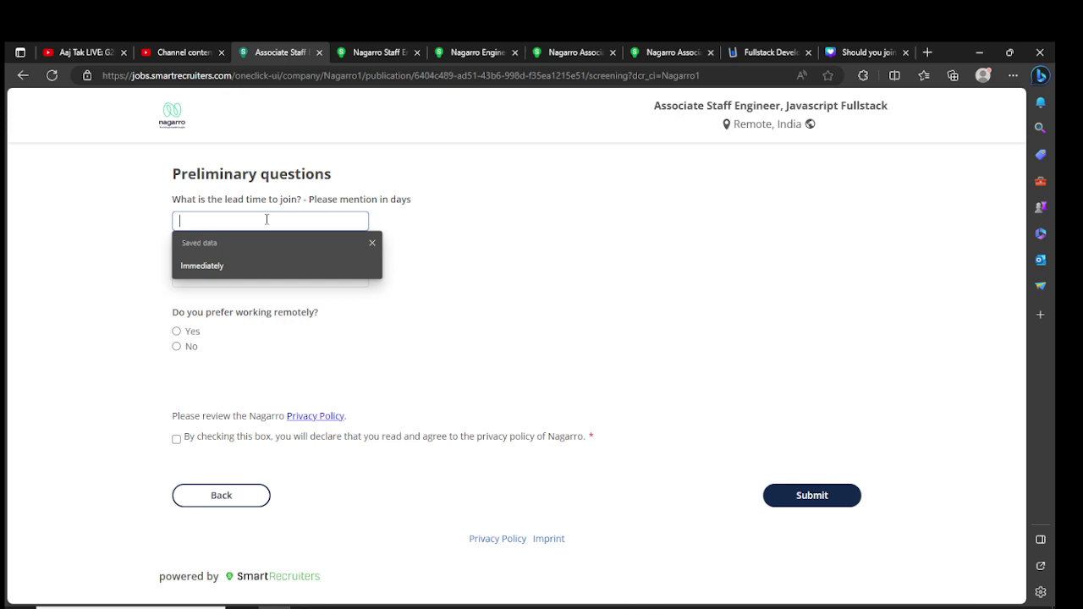
{"action": "type", "text": "0"}
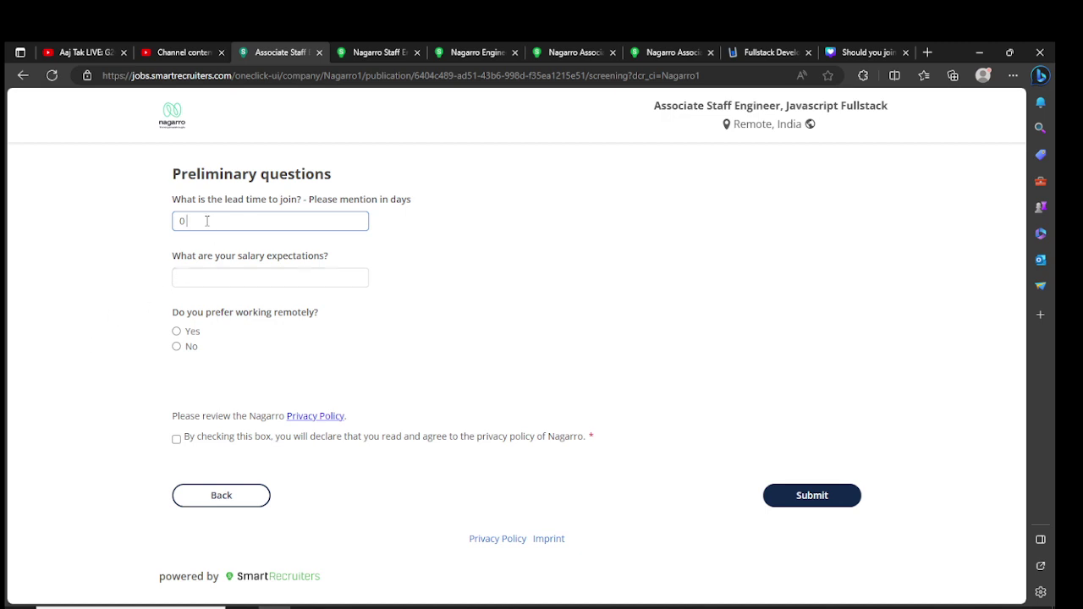
{"action": "left_click", "coordinate": [195, 281]}
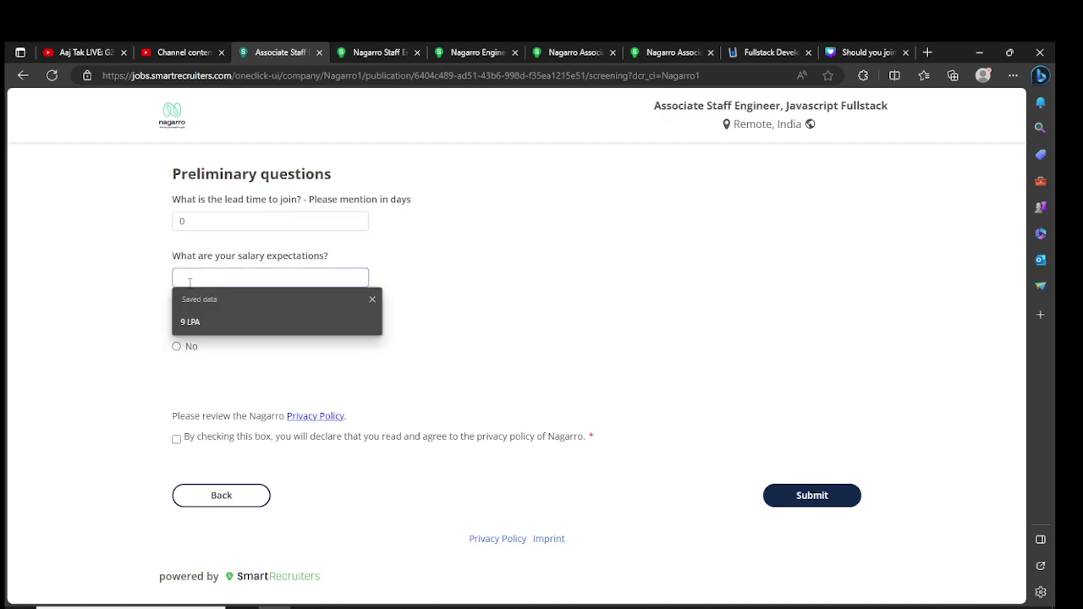
{"action": "left_click", "coordinate": [211, 321]}
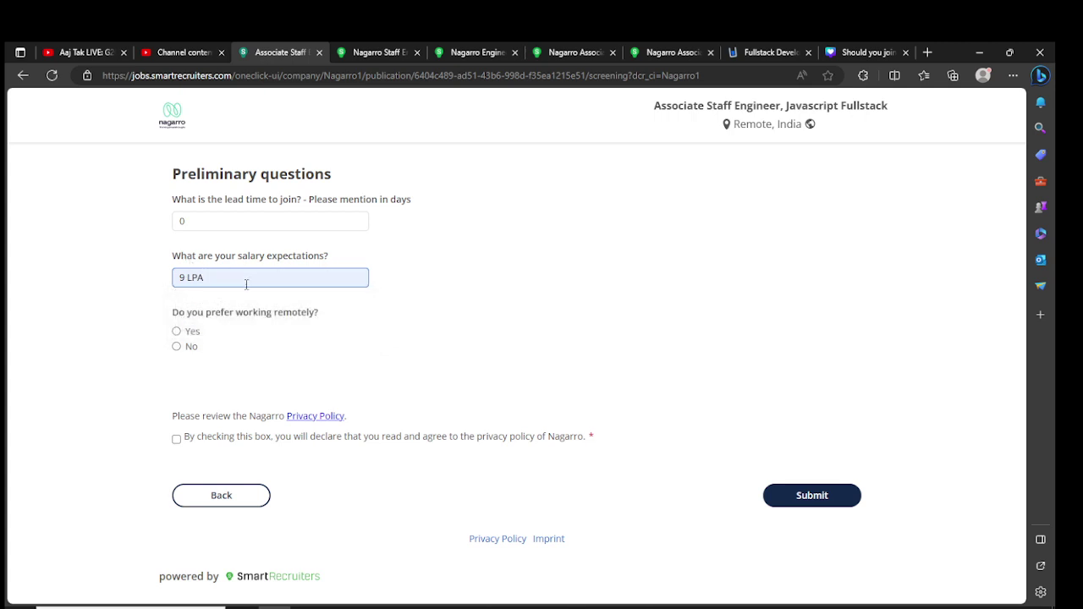
{"action": "left_click", "coordinate": [191, 332]}
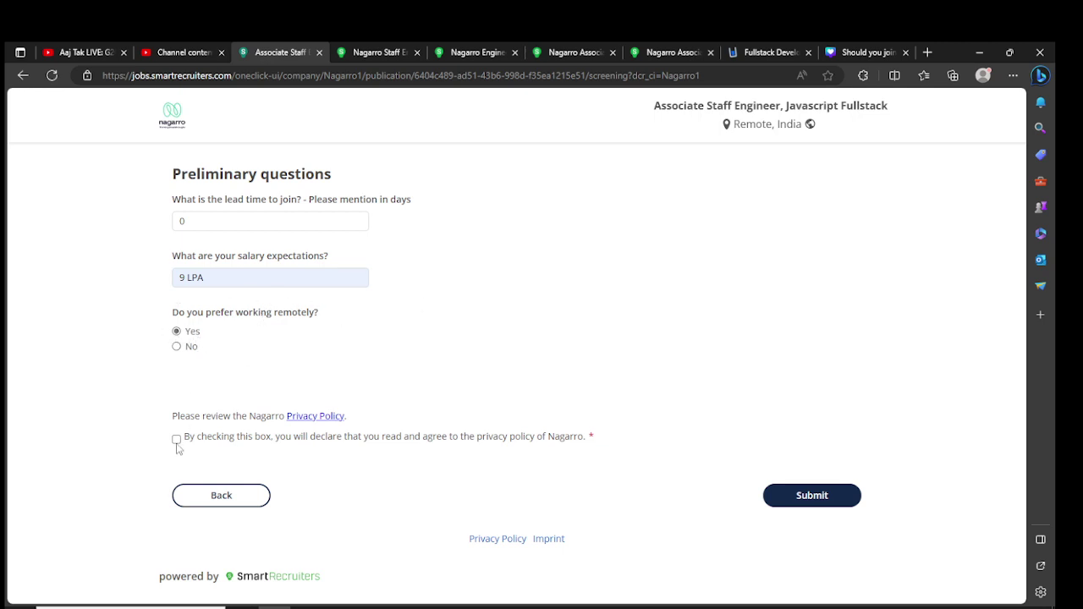
{"action": "left_click", "coordinate": [812, 498]}
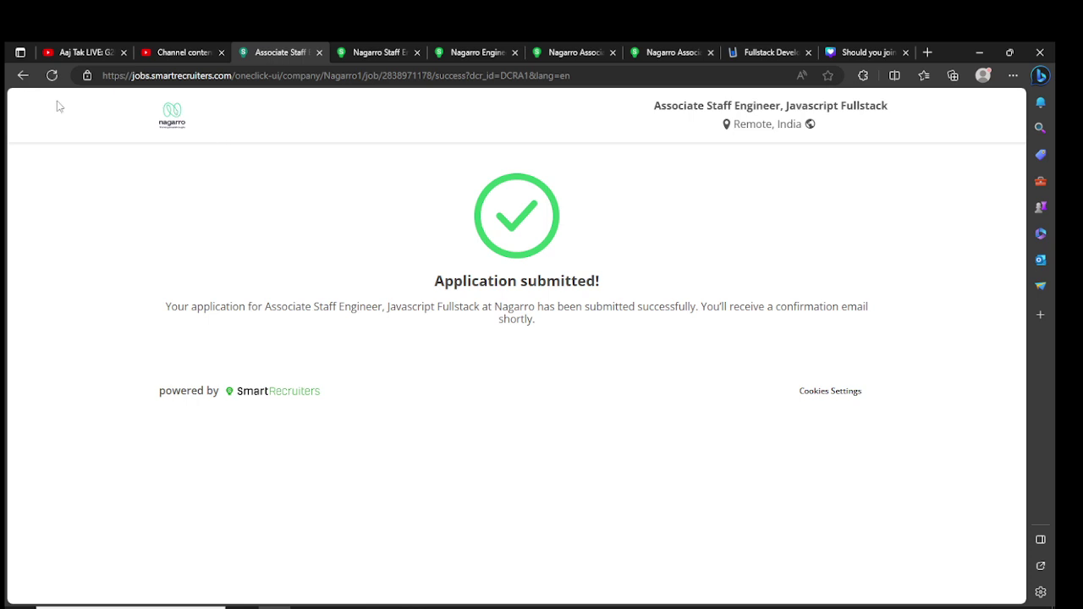
Return to the job page and read the Staff Engineer, Cloud and Engineer, QA Manual postings.
{"action": "left_click", "coordinate": [23, 76]}
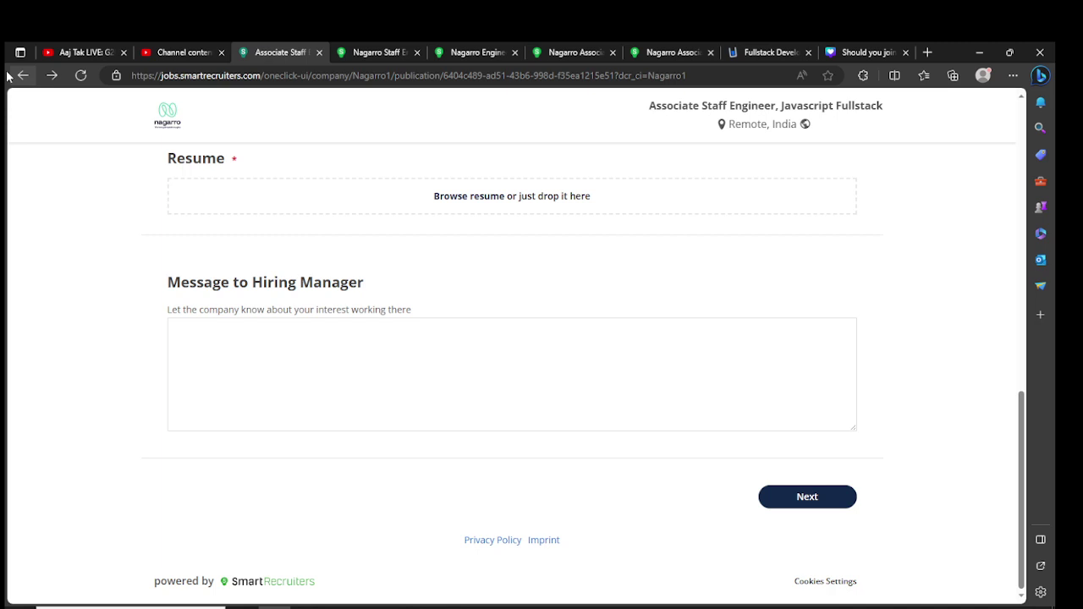
{"action": "left_click", "coordinate": [23, 75]}
{"action": "left_click", "coordinate": [367, 49]}
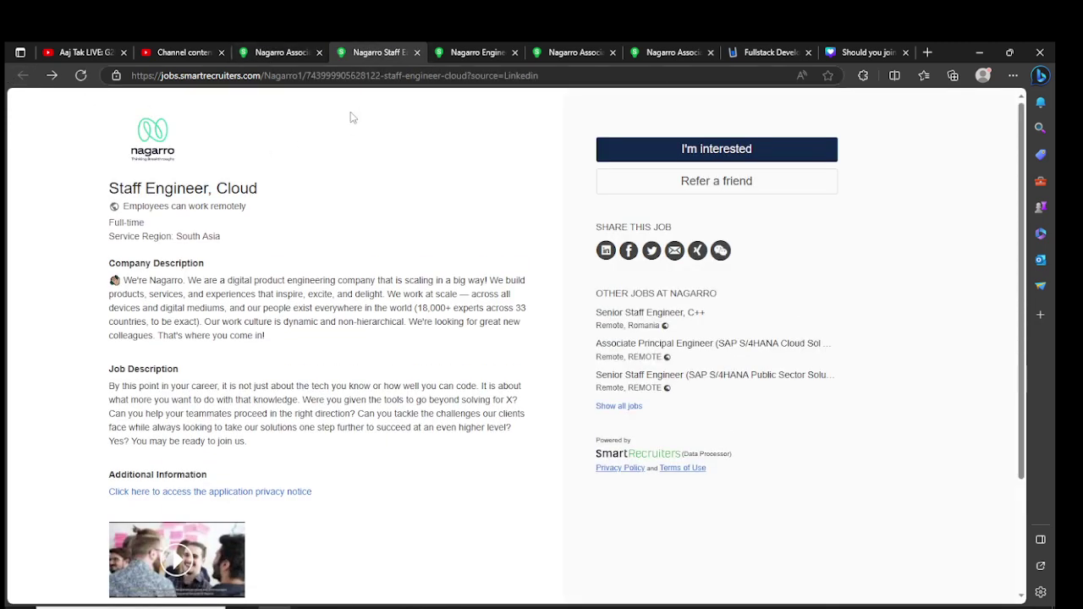
{"action": "left_click_drag", "start_coordinate": [93, 181], "coordinate": [259, 189]}
{"action": "left_click", "coordinate": [226, 248]}
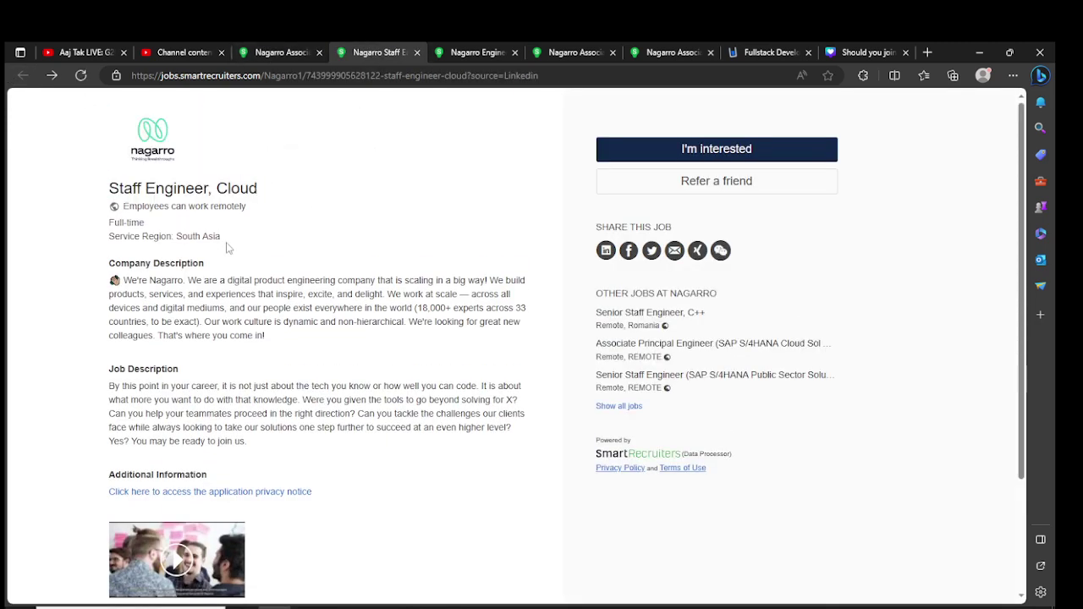
{"action": "left_click", "coordinate": [490, 50]}
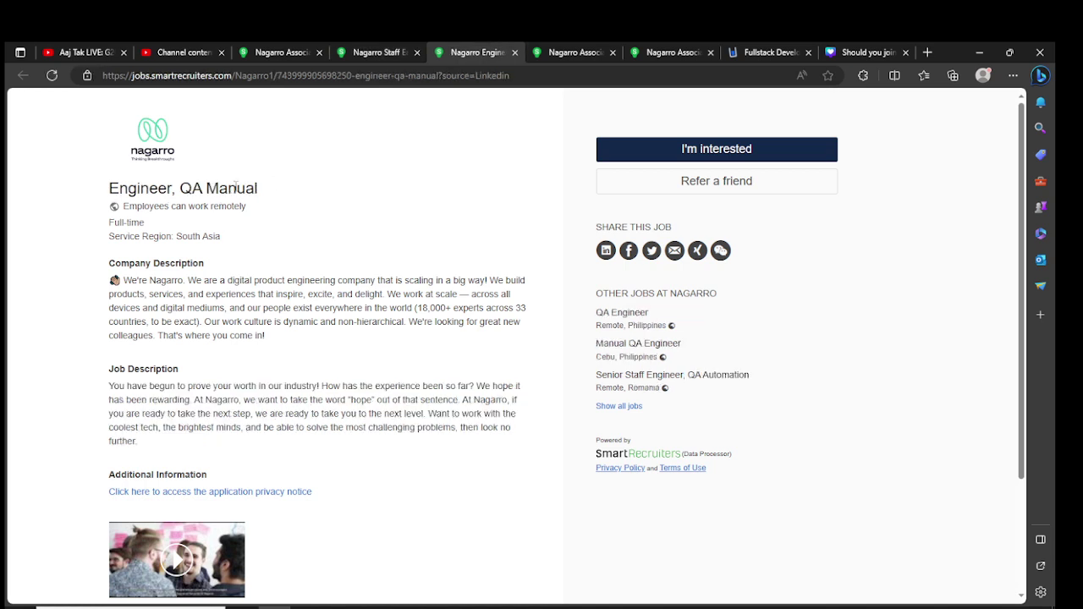
{"action": "left_click_drag", "start_coordinate": [95, 194], "coordinate": [254, 209]}
{"action": "left_click", "coordinate": [254, 327]}
Read the Associate Staff Engineer, Cloud and Frontend AngularJS postings.
{"action": "left_click", "coordinate": [566, 49]}
{"action": "left_click_drag", "start_coordinate": [105, 188], "coordinate": [369, 194]}
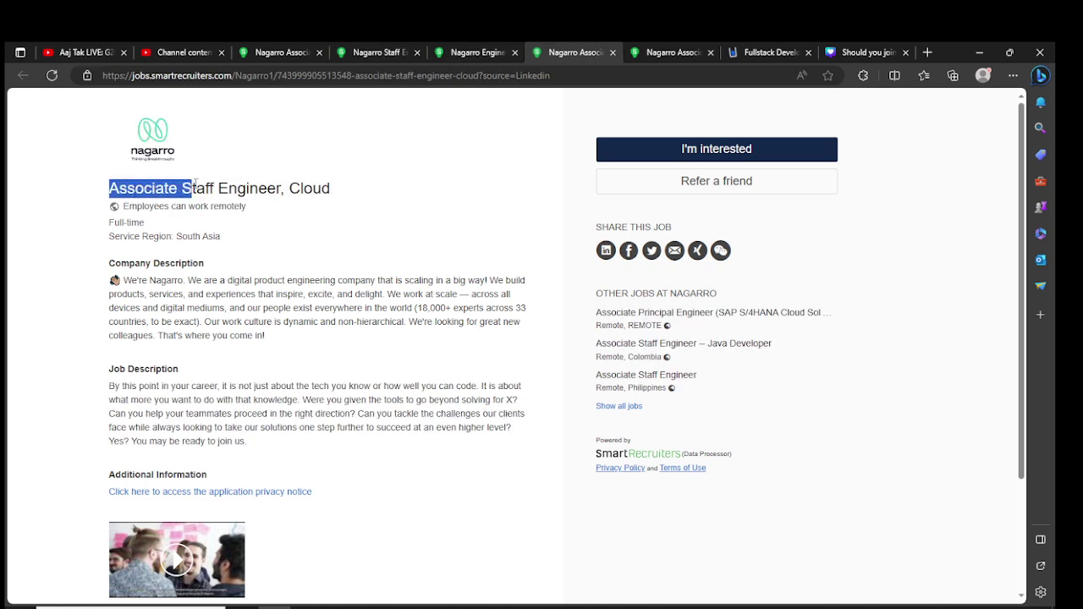
{"action": "left_click", "coordinate": [276, 297]}
{"action": "left_click", "coordinate": [676, 49]}
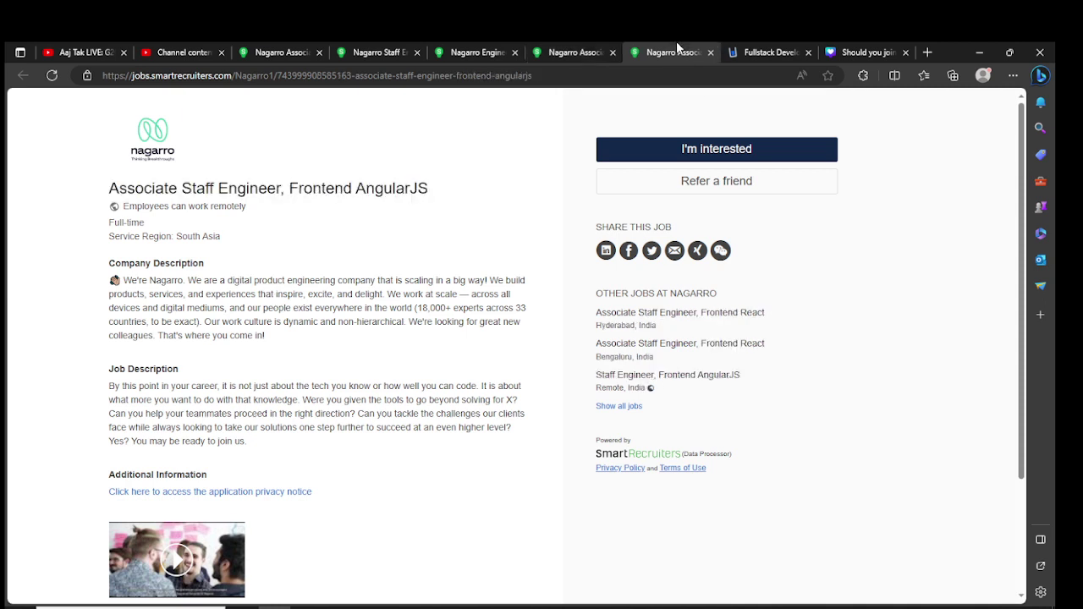
{"action": "left_click_drag", "start_coordinate": [126, 180], "coordinate": [500, 206]}
{"action": "left_click", "coordinate": [334, 210]}
{"action": "left_click", "coordinate": [362, 318]}
Open Zevi's Fullstack Developer listing, noting company, title, 3 openings and 0-3 years' experience.
{"action": "left_click", "coordinate": [765, 53]}
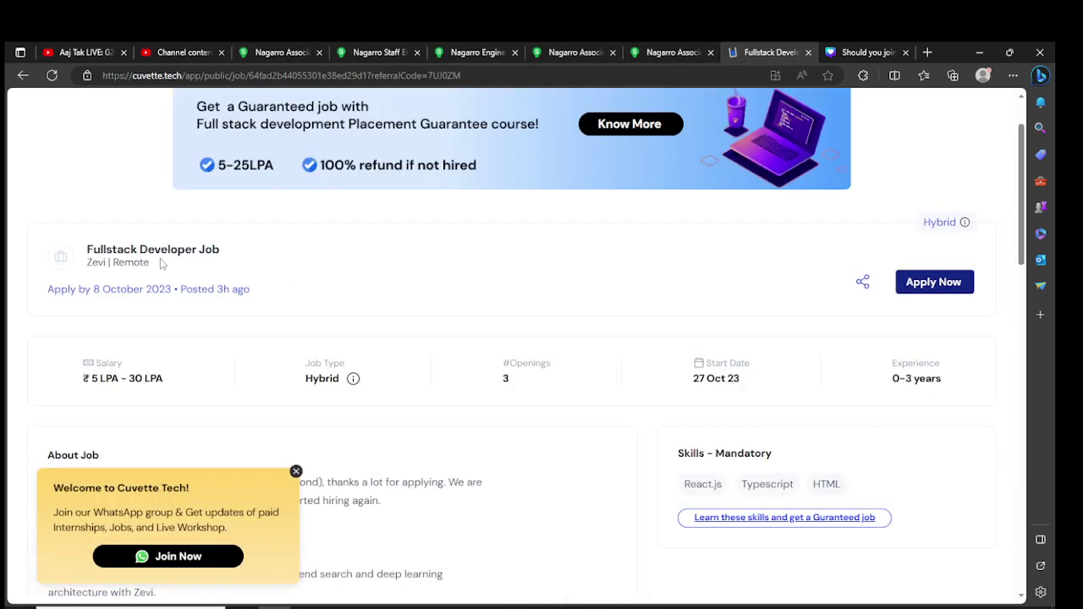
{"action": "left_click_drag", "start_coordinate": [87, 269], "coordinate": [173, 270]}
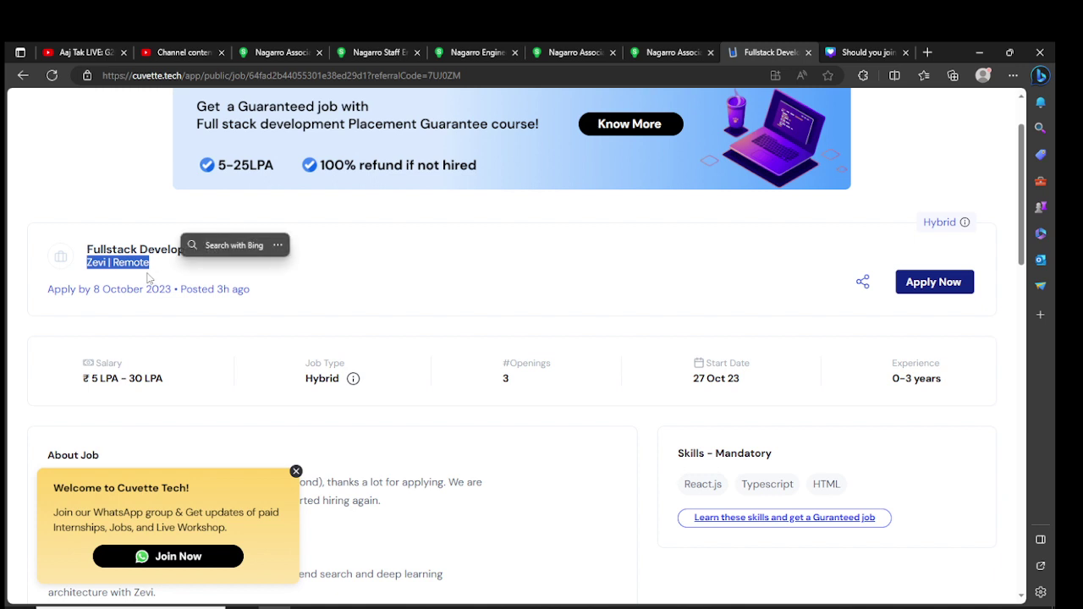
{"action": "left_click", "coordinate": [147, 279]}
{"action": "left_click_drag", "start_coordinate": [76, 254], "coordinate": [275, 250]}
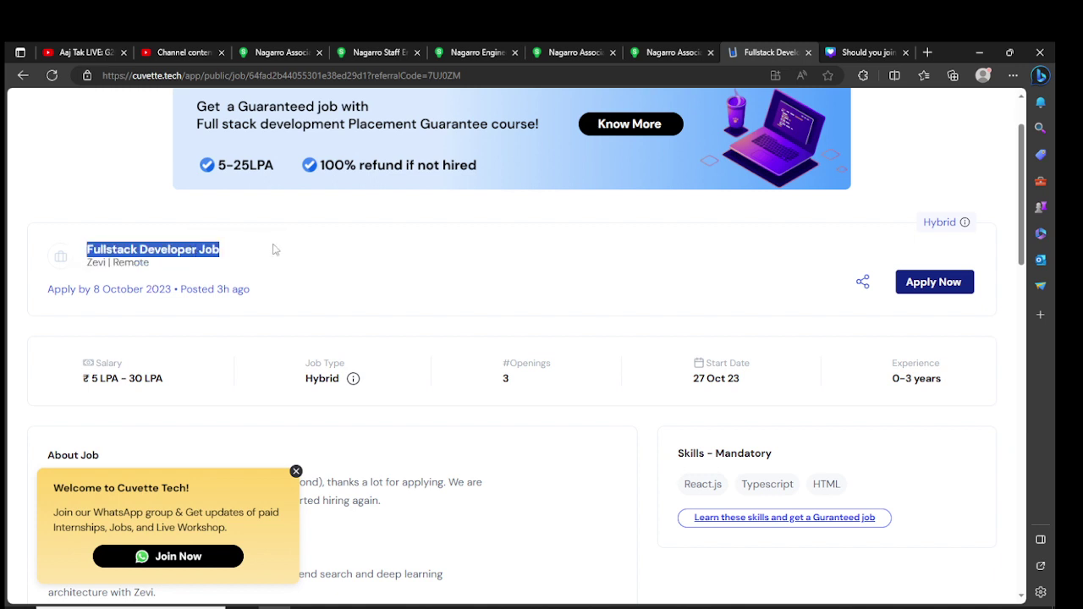
{"action": "double_click", "coordinate": [505, 379]}
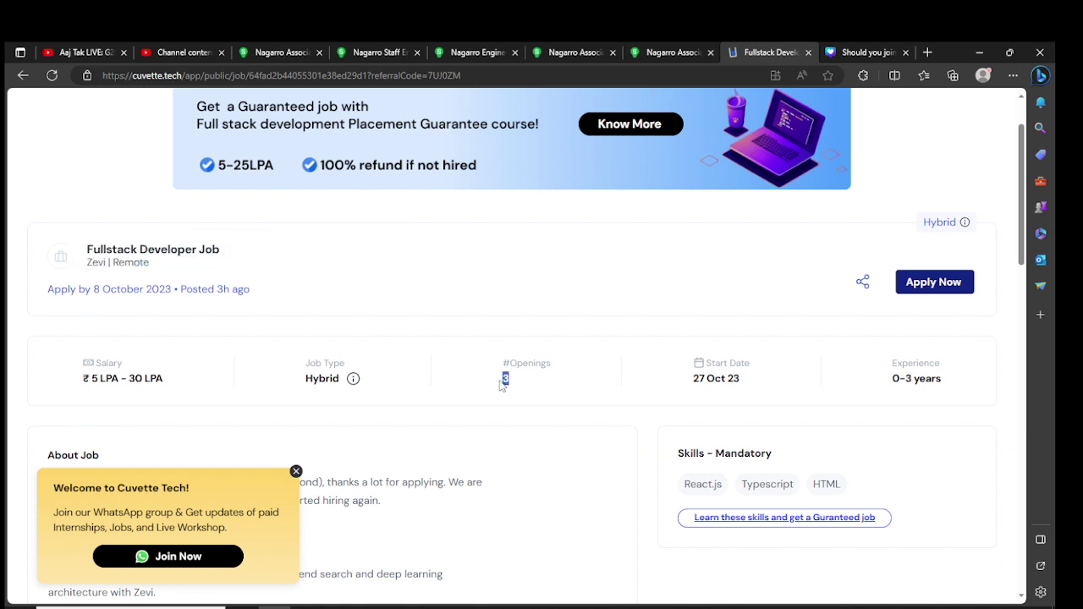
{"action": "left_click_drag", "start_coordinate": [884, 381], "coordinate": [971, 389]}
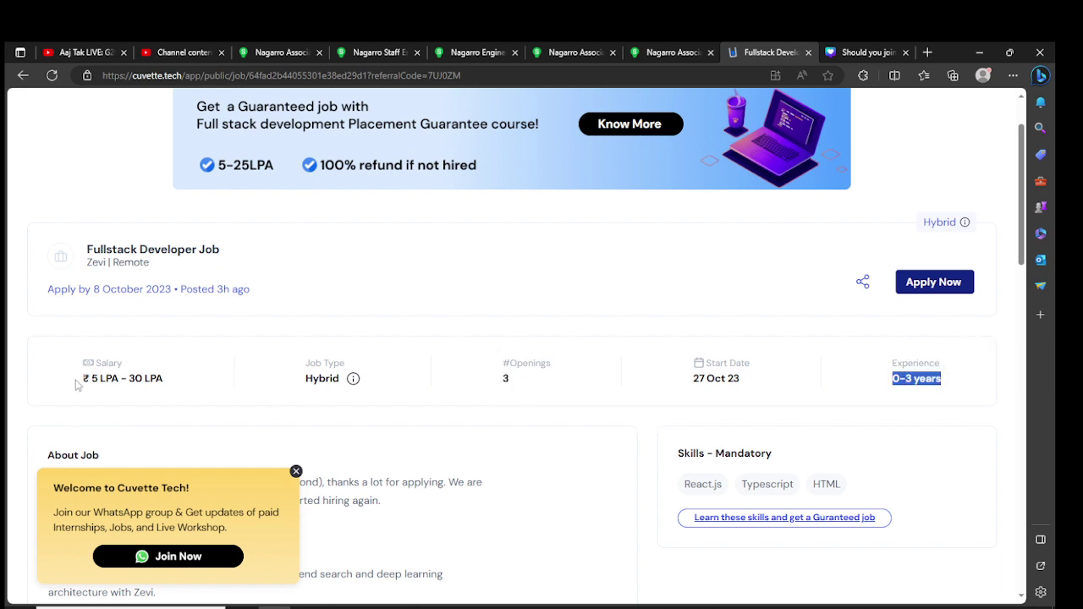
{"action": "left_click_drag", "start_coordinate": [76, 385], "coordinate": [215, 381]}
Close the Welcome to Cuvette Tech popup and read through the job description.
{"action": "scroll", "coordinate": [230, 415], "scroll_direction": "down", "scroll_amount": 1}
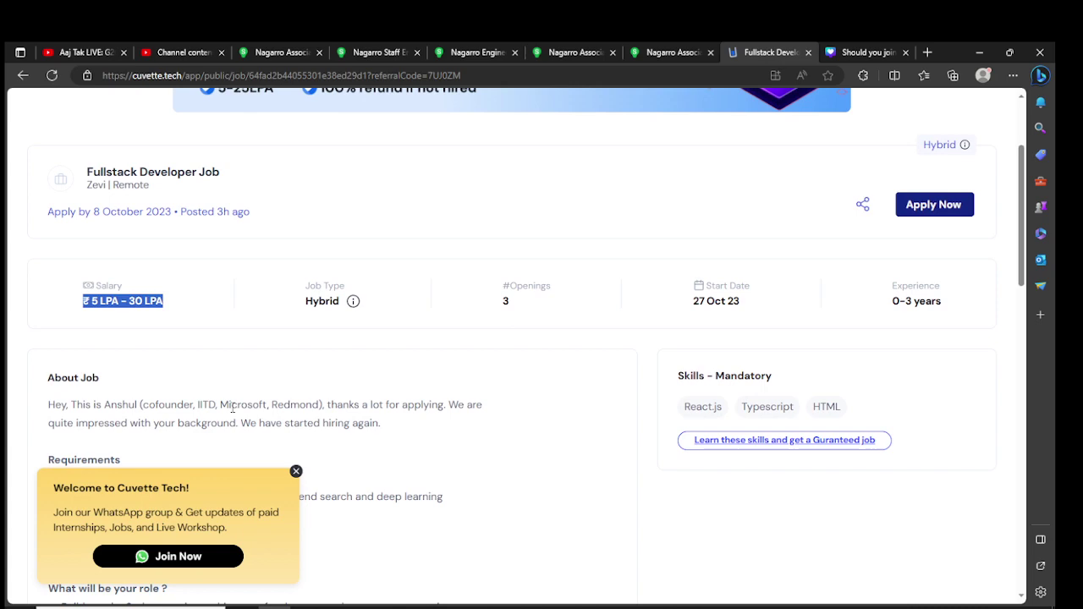
{"action": "scroll", "coordinate": [237, 412], "scroll_direction": "down", "scroll_amount": 1}
{"action": "left_click", "coordinate": [295, 471]}
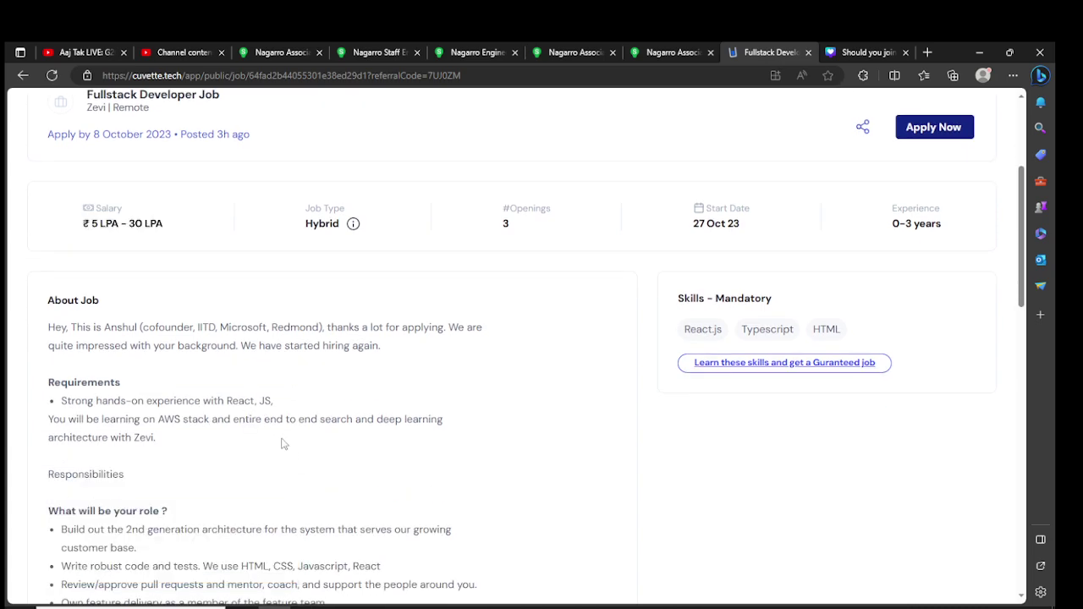
{"action": "scroll", "coordinate": [193, 374], "scroll_direction": "down", "scroll_amount": 2}
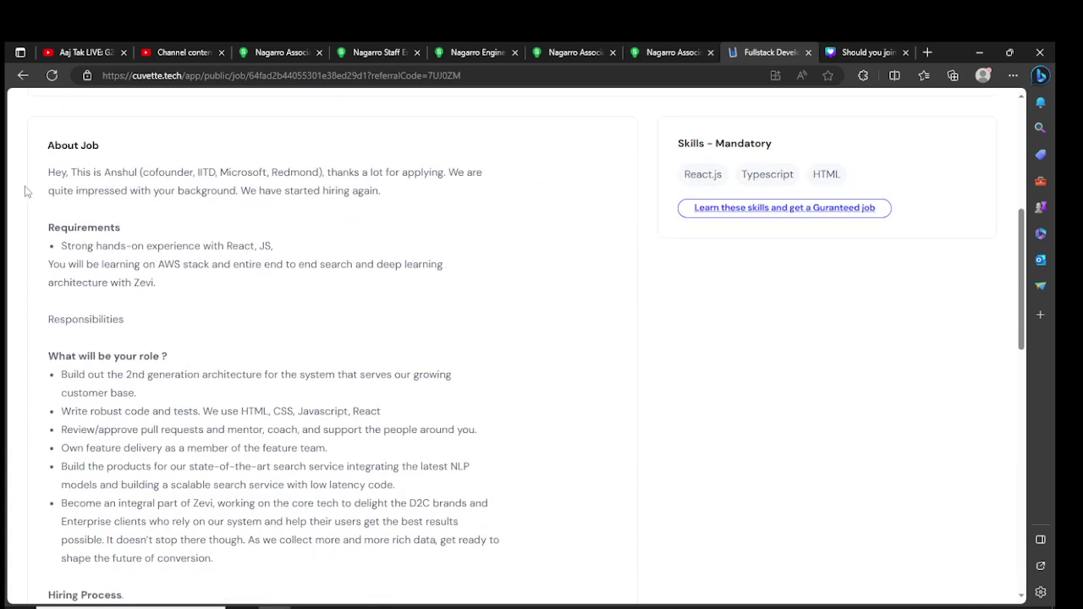
{"action": "left_click_drag", "start_coordinate": [25, 188], "coordinate": [220, 487]}
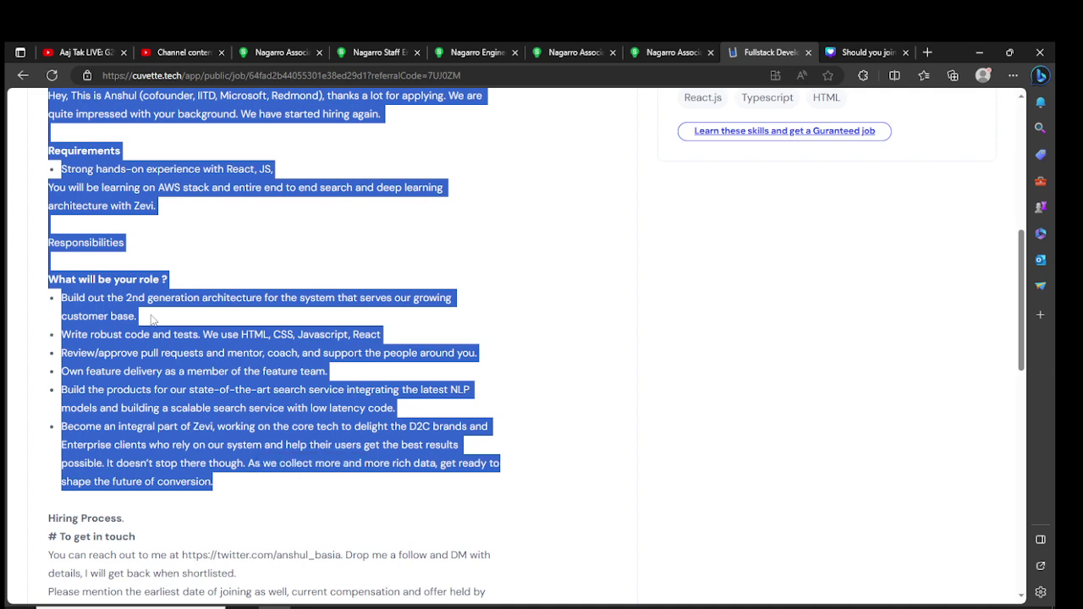
{"action": "left_click", "coordinate": [163, 314]}
{"action": "scroll", "coordinate": [271, 250], "scroll_direction": "down", "scroll_amount": 2}
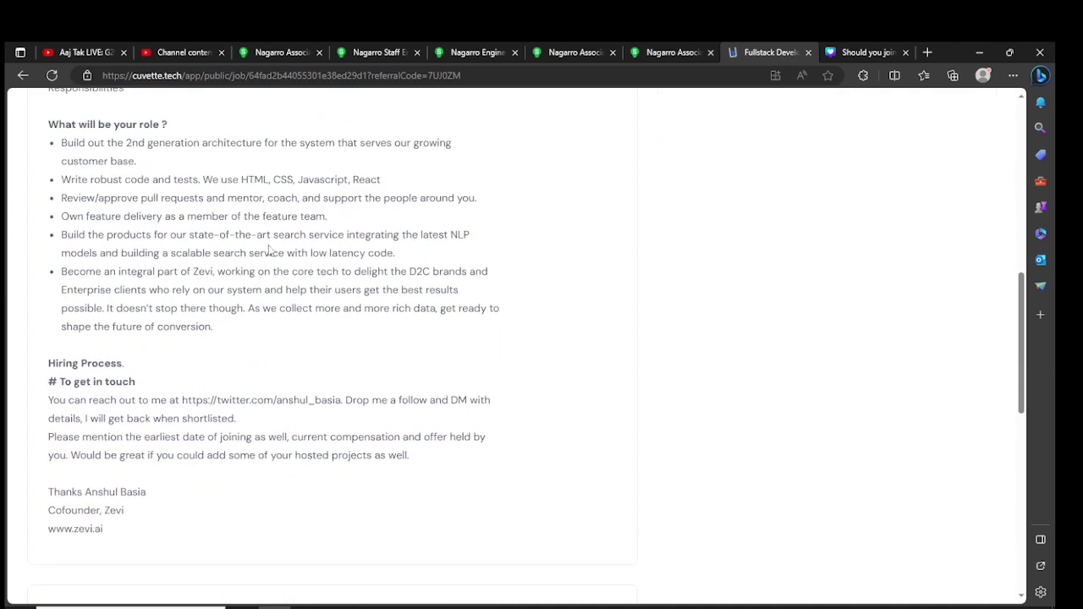
{"action": "scroll", "coordinate": [269, 250], "scroll_direction": "up", "scroll_amount": 3}
{"action": "scroll", "coordinate": [273, 253], "scroll_direction": "up", "scroll_amount": 1}
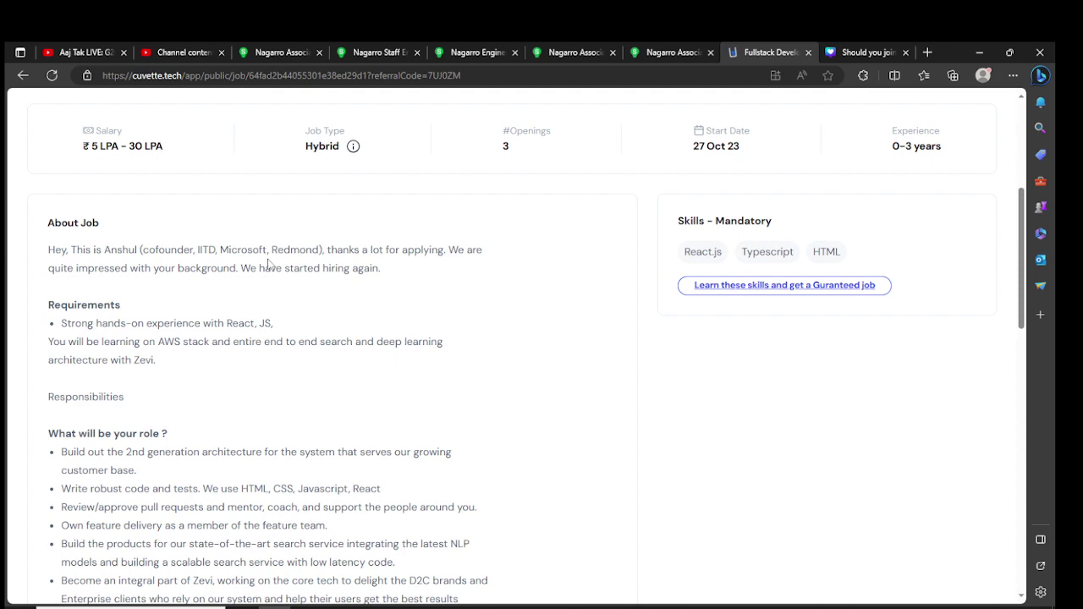